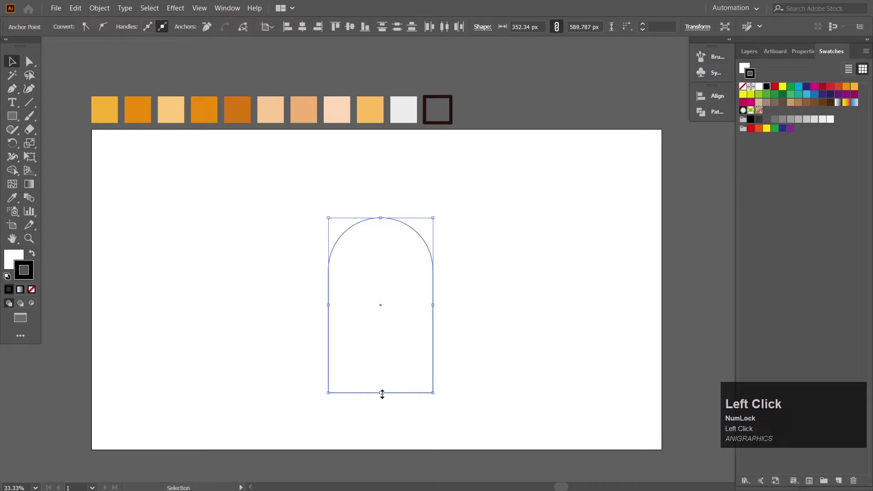
# Apply the dark outlined swatch's style (no fill, 10 pt stroke) to the arch shape and move it up the artboard
pyautogui.click(13, 197)
pyautogui.click(452, 105)
pyautogui.click(13, 62)
pyautogui.moveTo(247, 195); pyautogui.dragTo(417, 332)
pyautogui.moveTo(379, 304); pyautogui.dragTo(378, 261)
pyautogui.click(112, 206)
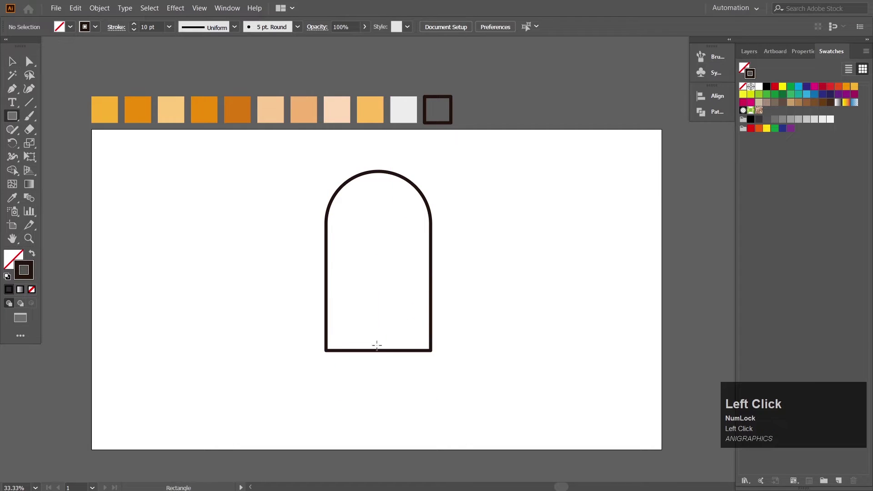
# Slightly round the two bottom corners of the popsicle body
pyautogui.click(29, 62)
pyautogui.moveTo(309, 337); pyautogui.dragTo(449, 378)
pyautogui.moveTo(425, 345); pyautogui.dragTo(423, 342)
pyautogui.click(482, 350)
# Draw a narrow stick rectangle overlapping the body's lower edge and fully round its bottom corners to 44.43 px
pyautogui.moveTo(8, 119); pyautogui.dragTo(73, 116)
pyautogui.moveTo(368, 328); pyautogui.dragTo(396, 419)
pyautogui.click(36, 68)
pyautogui.click(402, 440)
pyautogui.moveTo(400, 432); pyautogui.dragTo(383, 390)
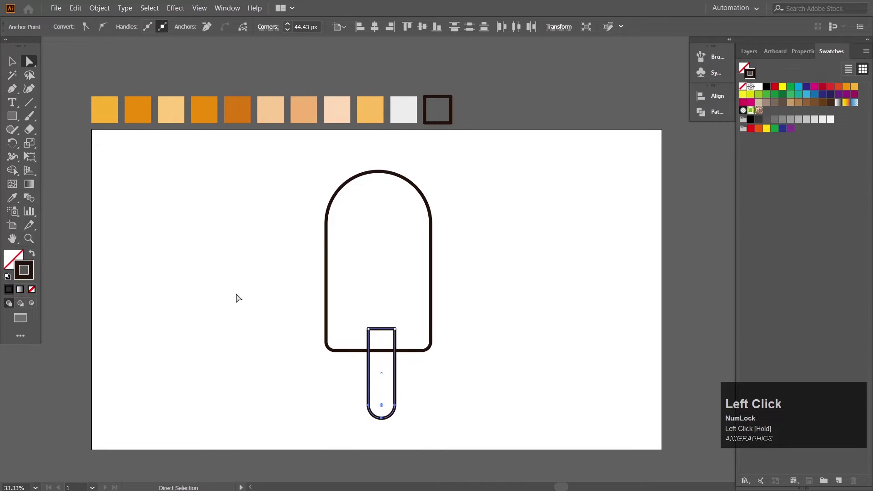
# Center the popsicle body and stick horizontally on each other
pyautogui.click(12, 62)
pyautogui.moveTo(250, 238); pyautogui.dragTo(410, 323)
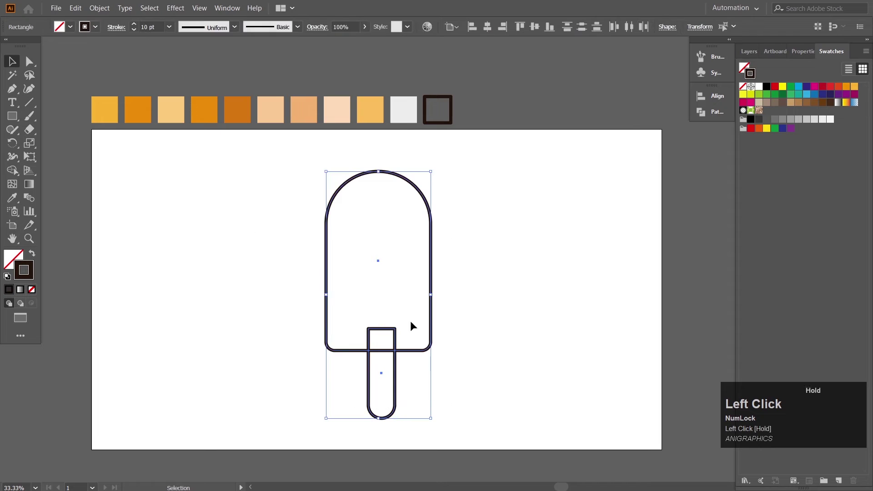
pyautogui.click(489, 27)
pyautogui.click(490, 308)
# Widen the popsicle body slightly and center it horizontally with the stick again
pyautogui.click(429, 347)
pyautogui.moveTo(431, 262); pyautogui.dragTo(438, 262)
pyautogui.moveTo(282, 240); pyautogui.dragTo(473, 410)
pyautogui.click(489, 25)
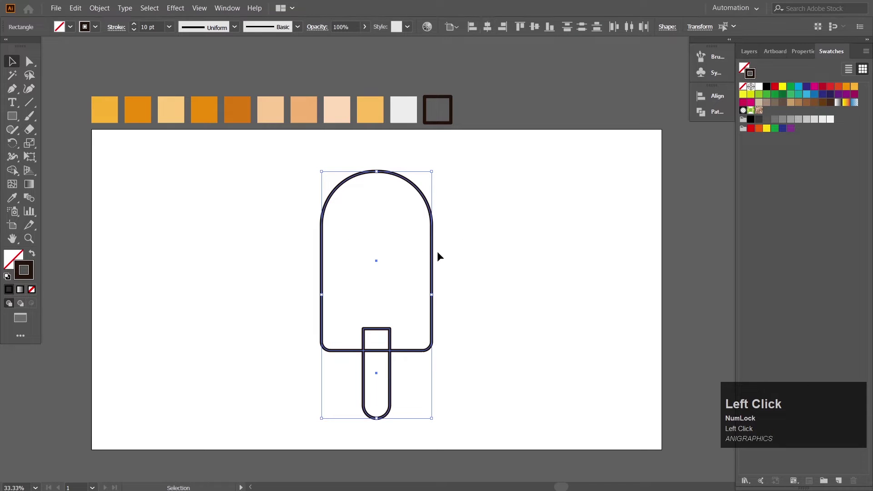
# Fully round the body's two top corners to 185.44 px so they form a continuous arch
pyautogui.click(437, 251)
pyautogui.click(29, 61)
pyautogui.moveTo(271, 188); pyautogui.dragTo(466, 246)
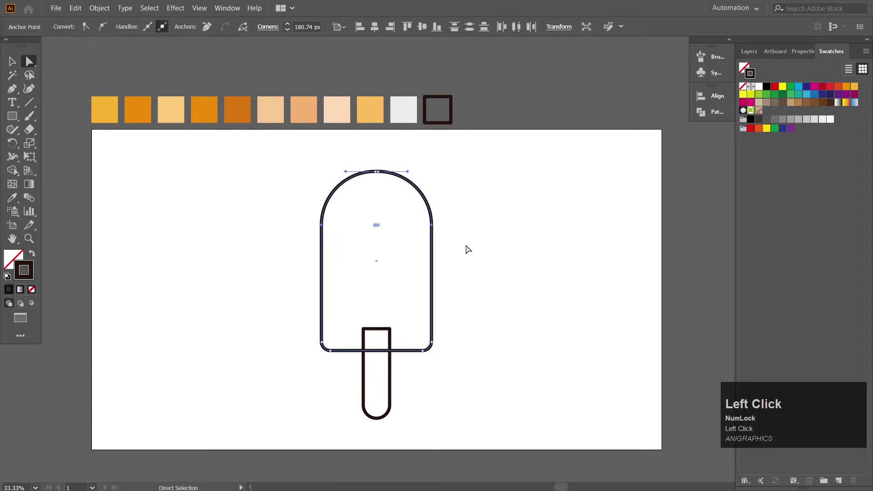
pyautogui.moveTo(378, 225); pyautogui.dragTo(385, 239)
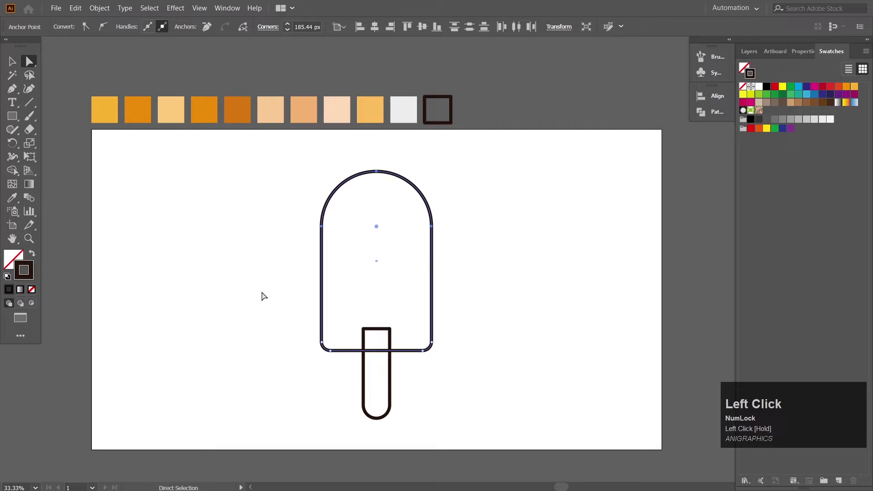
# Remove the part of the stick overlapping the popsicle body with the Shape Builder
pyautogui.click(12, 61)
pyautogui.moveTo(301, 260); pyautogui.dragTo(453, 399)
pyautogui.click(13, 170)
pyautogui.moveTo(372, 323); pyautogui.dragTo(397, 355)
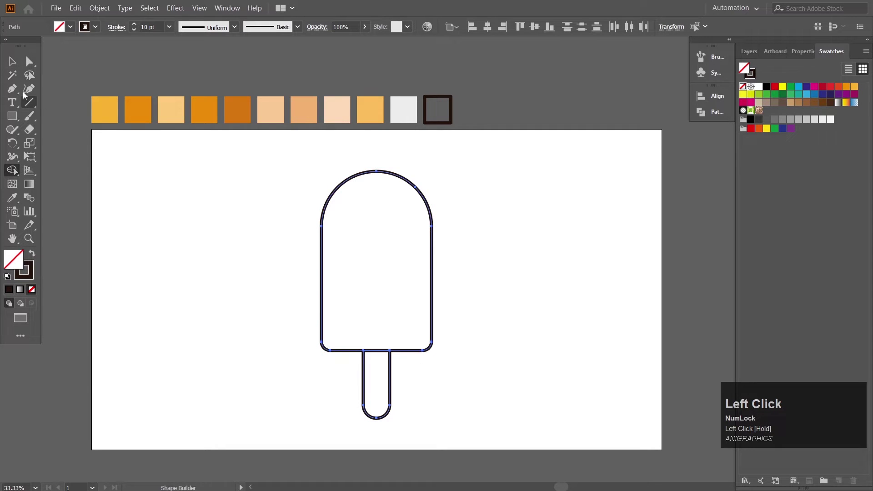
pyautogui.click(12, 61)
pyautogui.click(488, 260)
# Draw a tall narrow rectangle inside the body's left half and fully round its corners
pyautogui.press('space')
pyautogui.moveTo(495, 359); pyautogui.dragTo(492, 357)
pyautogui.moveTo(16, 117); pyautogui.dragTo(60, 121)
pyautogui.moveTo(334, 235); pyautogui.dragTo(357, 329)
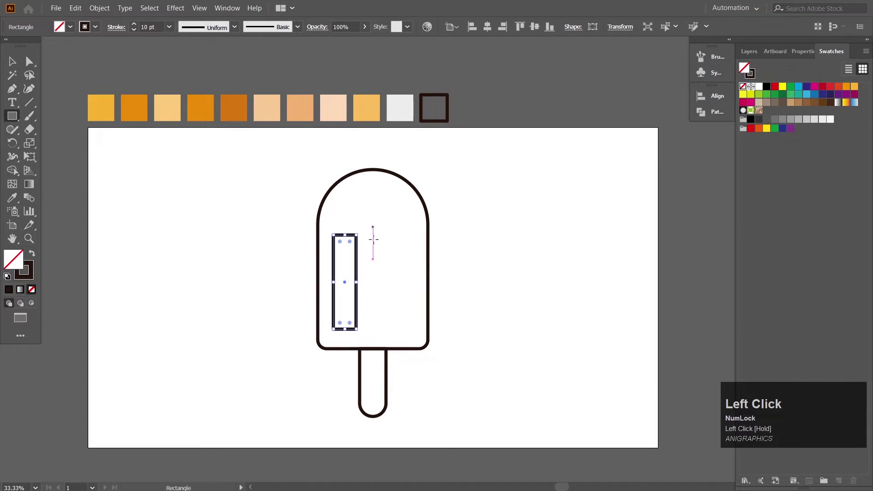
pyautogui.moveTo(345, 235); pyautogui.dragTo(344, 265)
pyautogui.click(13, 62)
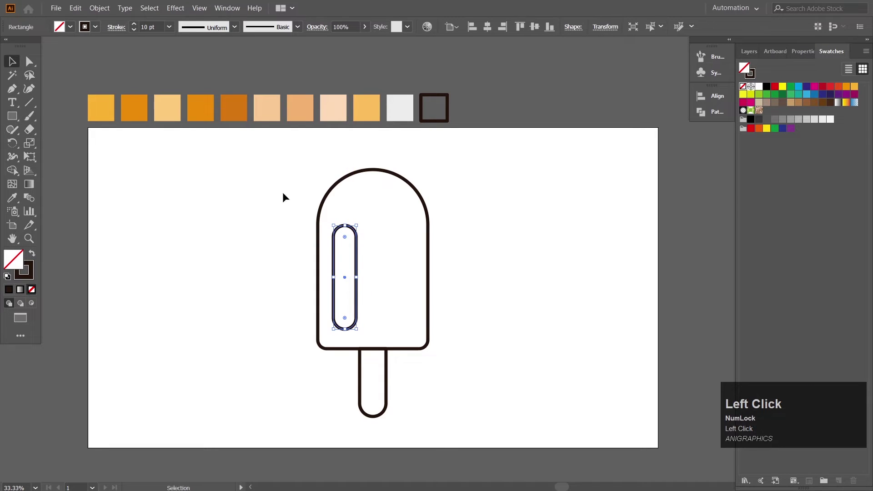
# Nudge the rounded slot to the right, away from the body's left edge
pyautogui.click(352, 280)
pyautogui.click(355, 281)
pyautogui.press('Right')
pyautogui.press('Right')
pyautogui.press('Right')
pyautogui.press('Right')
pyautogui.press('Right')
pyautogui.press('Right')
pyautogui.press('Right')
pyautogui.press('Right')
pyautogui.press('Right')
pyautogui.press('Right')
pyautogui.press('Right')
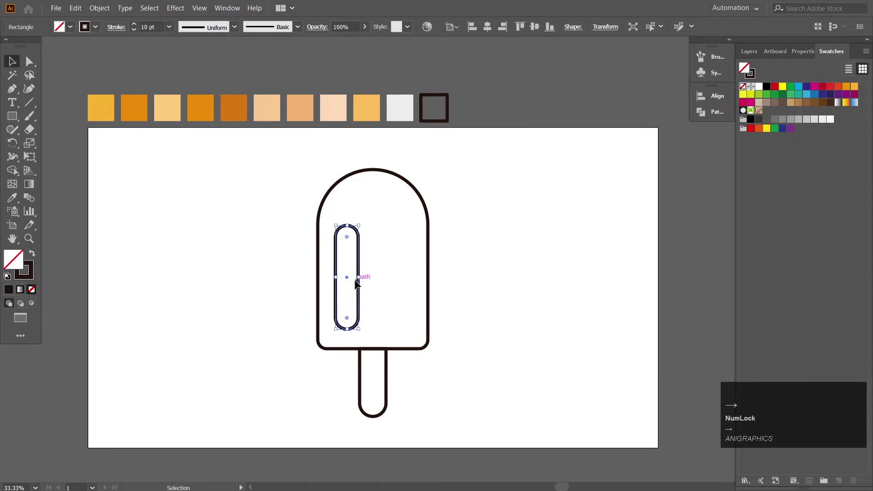
# Duplicate the slot into the body's right half, group both slots and center them horizontally
pyautogui.moveTo(350, 276); pyautogui.dragTo(396, 276)
pyautogui.moveTo(344, 210); pyautogui.dragTo(410, 290)
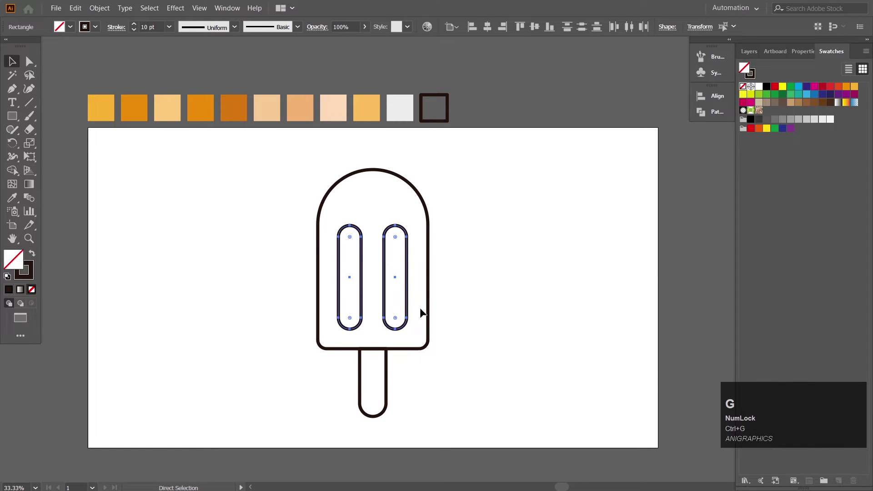
pyautogui.hotkey('ctrl', 'g')
pyautogui.click(490, 27)
pyautogui.click(474, 298)
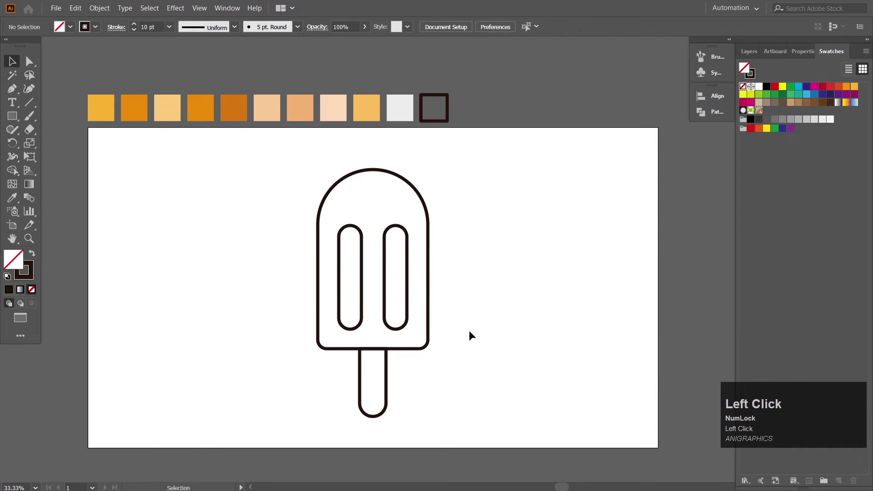
# Select the whole popsicle and scale it down proportionally from its center
pyautogui.moveTo(381, 376); pyautogui.dragTo(426, 431)
pyautogui.moveTo(376, 419); pyautogui.dragTo(377, 401)
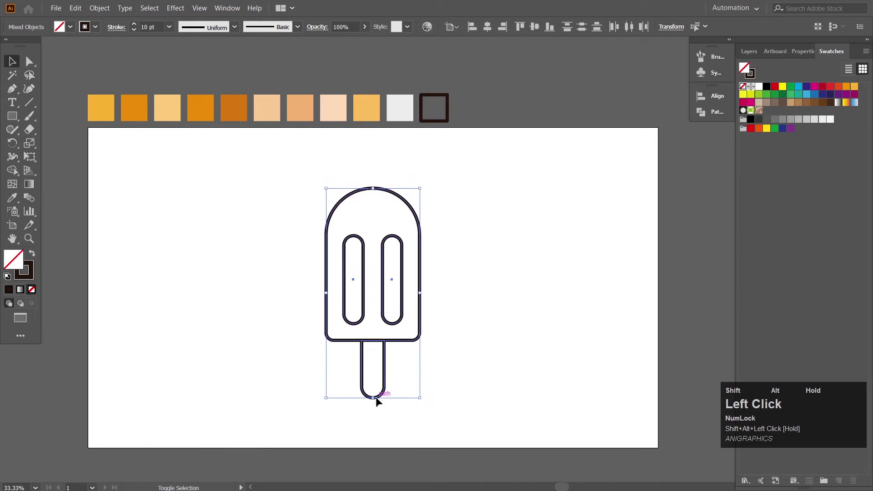
pyautogui.click(476, 408)
pyautogui.press('space')
pyautogui.moveTo(476, 409); pyautogui.dragTo(453, 407)
# Stretch the two inner slots upward to make them slightly taller
pyautogui.moveTo(245, 261)
pyautogui.mouseDown()
pyautogui.moveTo(384, 394)
pyautogui.moveTo(311, 329)
pyautogui.mouseUp()
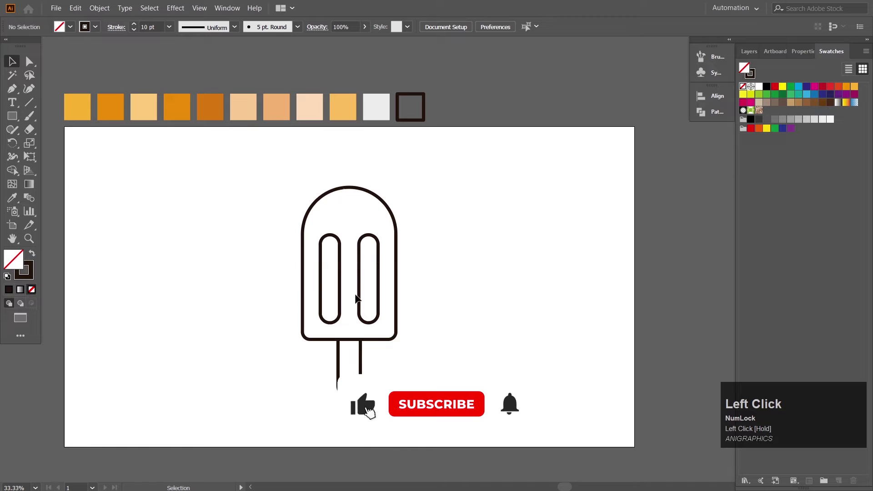
pyautogui.click(359, 295)
pyautogui.moveTo(350, 236); pyautogui.dragTo(351, 229)
pyautogui.click(428, 313)
# Scale the complete popsicle down slightly, keeping its proportions and center
pyautogui.press('space')
pyautogui.moveTo(441, 361); pyautogui.dragTo(442, 333)
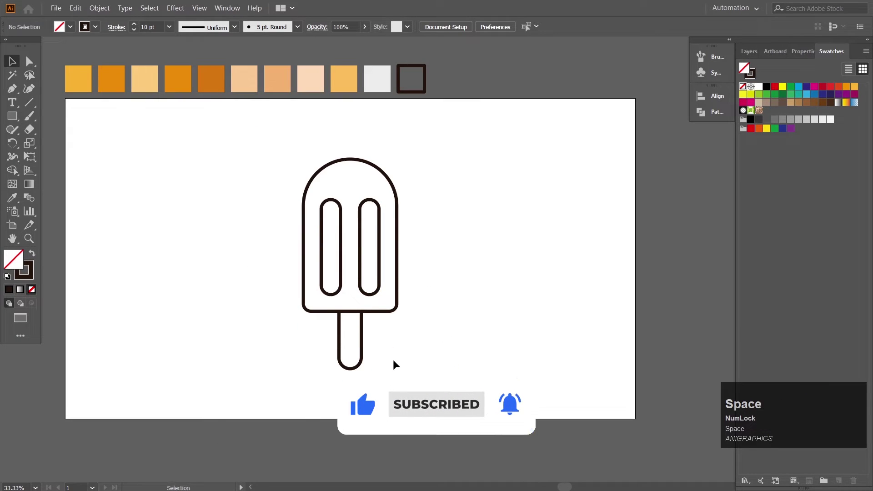
pyautogui.hotkey('ctrl', '=')
pyautogui.press('space')
pyautogui.moveTo(445, 398); pyautogui.dragTo(483, 387)
pyautogui.moveTo(113, 173); pyautogui.dragTo(349, 402)
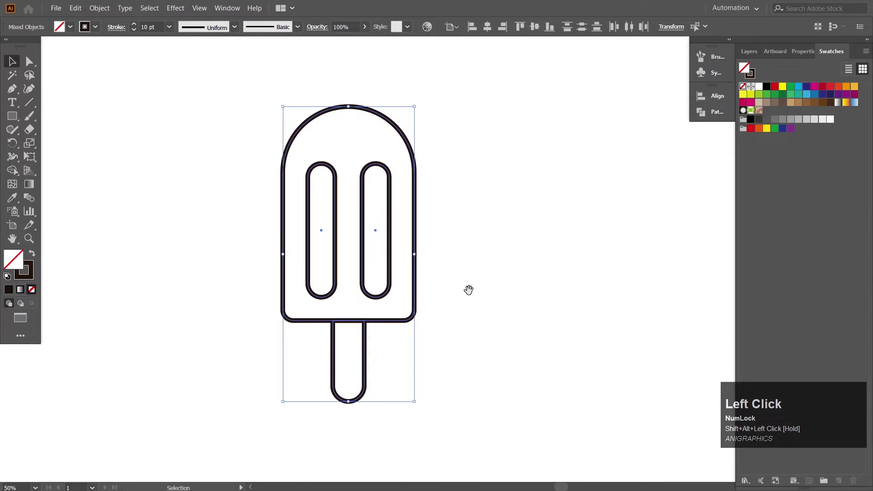
pyautogui.press('space')
pyautogui.moveTo(467, 294); pyautogui.dragTo(466, 342)
pyautogui.hotkey('ctrl', '-')
pyautogui.press('space')
pyautogui.moveTo(519, 290); pyautogui.dragTo(476, 302)
pyautogui.click(483, 327)
# Draw two drip rectangles across the body's lower edge beside the stick and duplicate the narrower one just below itself
pyautogui.hotkey('ctrl', '=')
pyautogui.hotkey('ctrl', '=')
pyautogui.press('space')
pyautogui.moveTo(516, 396); pyautogui.dragTo(524, 346)
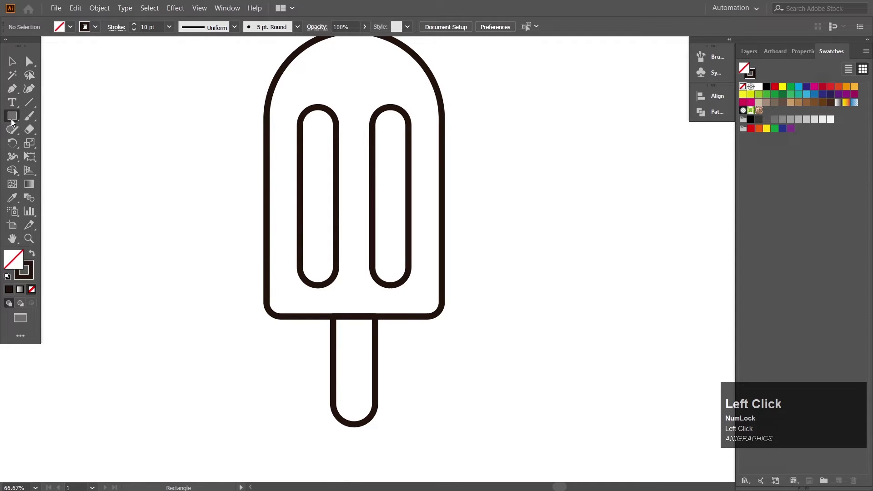
pyautogui.moveTo(290, 307)
pyautogui.mouseDown()
pyautogui.moveTo(308, 367)
pyautogui.moveTo(314, 361)
pyautogui.mouseUp()
pyautogui.moveTo(399, 309); pyautogui.dragTo(414, 350)
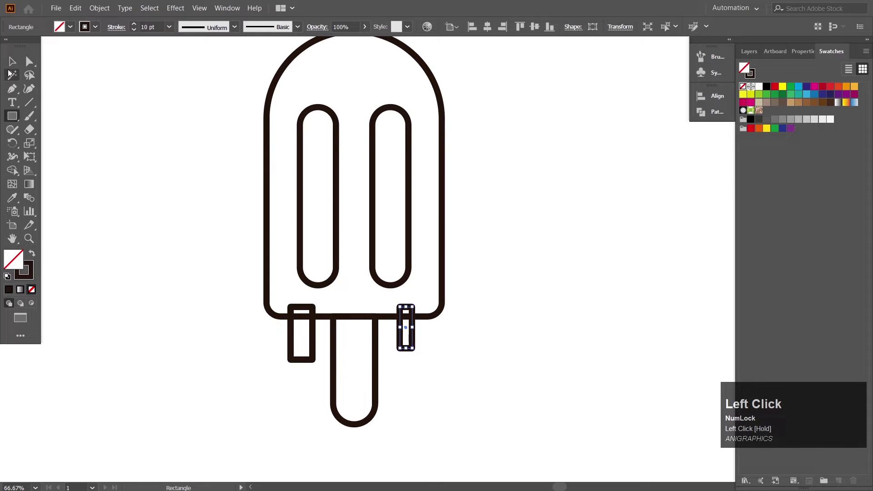
pyautogui.click(12, 61)
pyautogui.moveTo(406, 332); pyautogui.dragTo(402, 380)
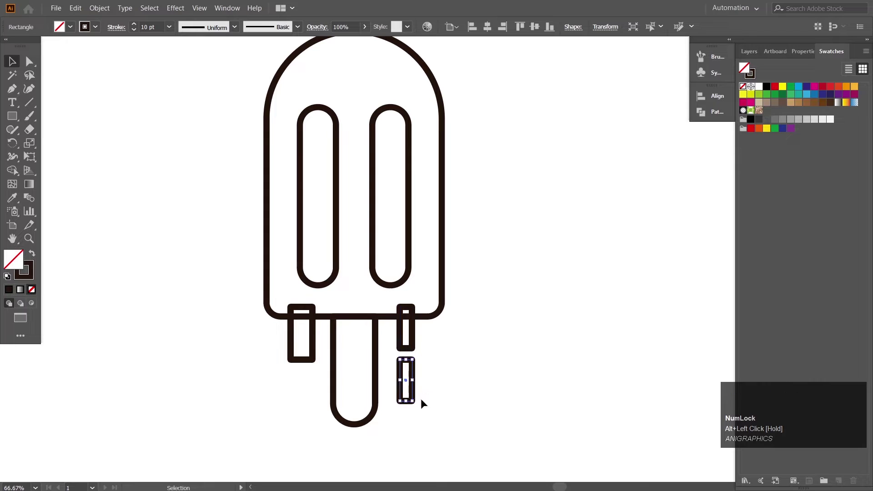
# Fully round all corners of the detached droplet and the bottom corners of the right and left drips
pyautogui.click(28, 61)
pyautogui.moveTo(406, 374); pyautogui.dragTo(405, 398)
pyautogui.moveTo(393, 343); pyautogui.dragTo(406, 328)
pyautogui.hotkey('ctrl', 'z')
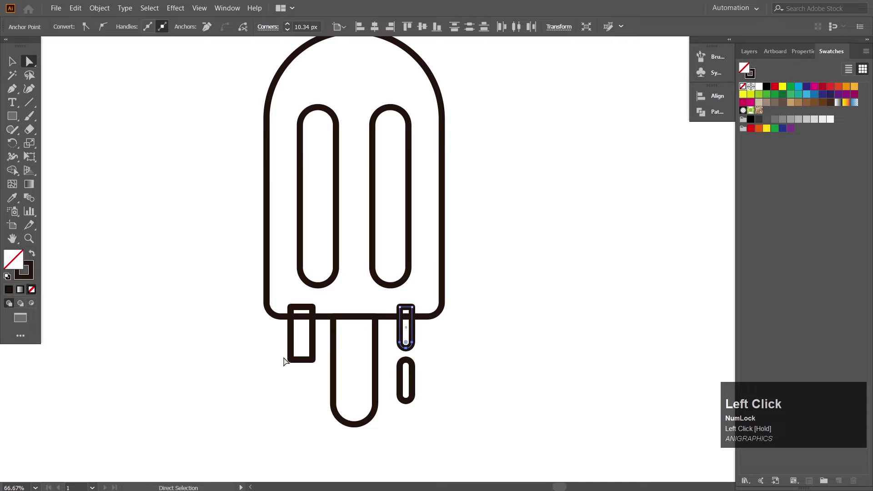
pyautogui.moveTo(318, 372); pyautogui.dragTo(307, 332)
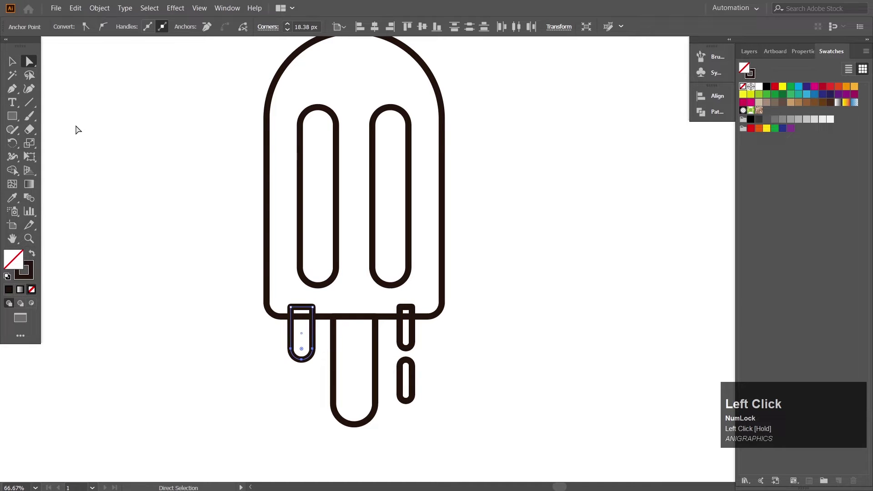
# Merge both drips into the popsicle body with the Shape Builder
pyautogui.click(12, 62)
pyautogui.click(569, 374)
pyautogui.press('space')
pyautogui.moveTo(573, 376); pyautogui.dragTo(557, 388)
pyautogui.moveTo(188, 256); pyautogui.dragTo(479, 438)
pyautogui.click(15, 172)
pyautogui.moveTo(284, 312); pyautogui.dragTo(286, 356)
pyautogui.moveTo(391, 313); pyautogui.dragTo(391, 354)
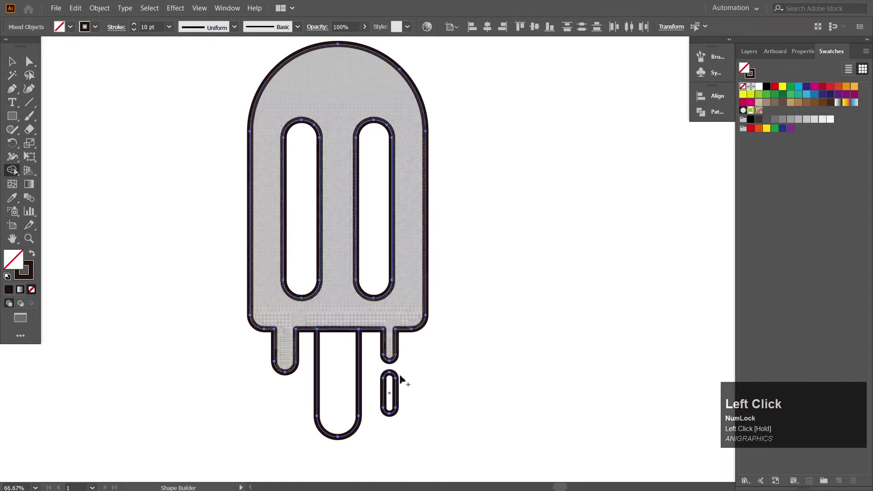
pyautogui.click(15, 63)
pyautogui.click(441, 380)
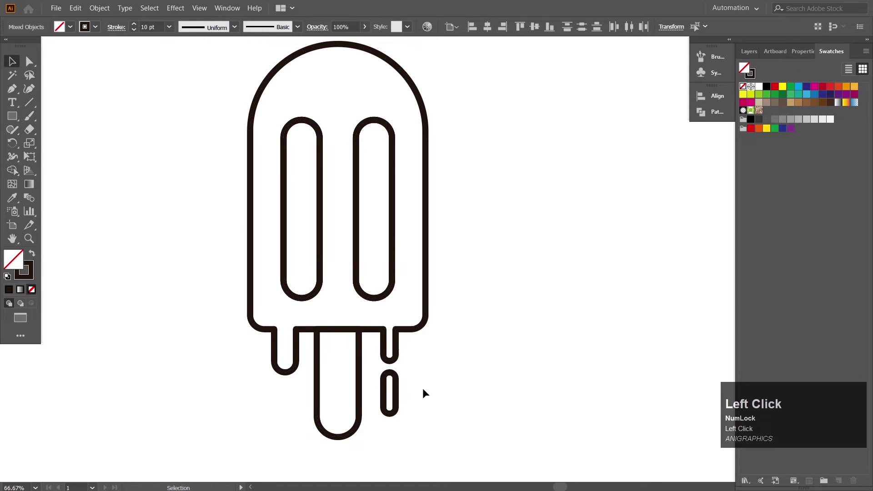
# Shorten the detached droplet from its lower end
pyautogui.click(394, 412)
pyautogui.moveTo(392, 414); pyautogui.dragTo(391, 408)
pyautogui.click(445, 402)
# Make the popsicle stick slightly narrower
pyautogui.press('space')
pyautogui.moveTo(461, 314); pyautogui.dragTo(464, 331)
pyautogui.hotkey('ctrl', '-')
pyautogui.hotkey('ctrl', '-')
pyautogui.hotkey('ctrl', '-')
pyautogui.hotkey('ctrl', '=')
pyautogui.hotkey('ctrl', '=')
pyautogui.hotkey('ctrl', '=')
pyautogui.press('space')
pyautogui.moveTo(480, 376); pyautogui.dragTo(477, 323)
pyautogui.click(362, 336)
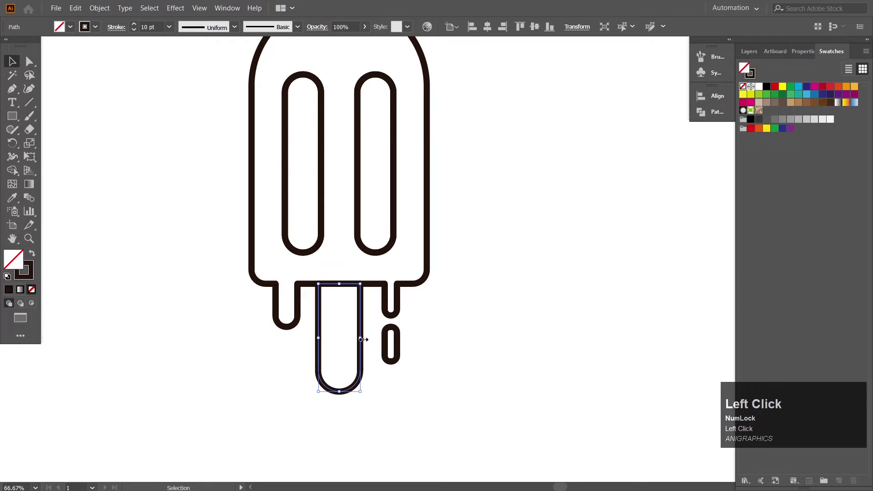
pyautogui.moveTo(361, 338); pyautogui.dragTo(359, 338)
pyautogui.moveTo(173, 179); pyautogui.dragTo(460, 383)
pyautogui.click(487, 28)
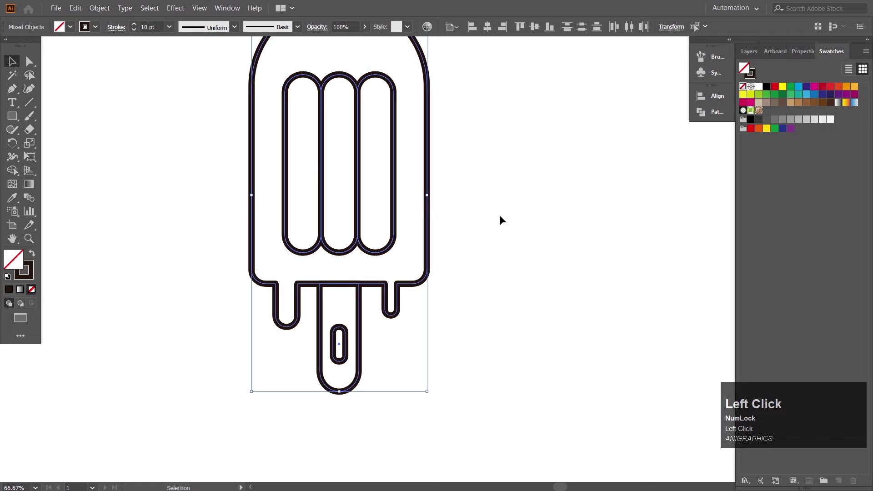
pyautogui.click(500, 250)
pyautogui.hotkey('ctrl', 'z')
pyautogui.hotkey('ctrl', 'z')
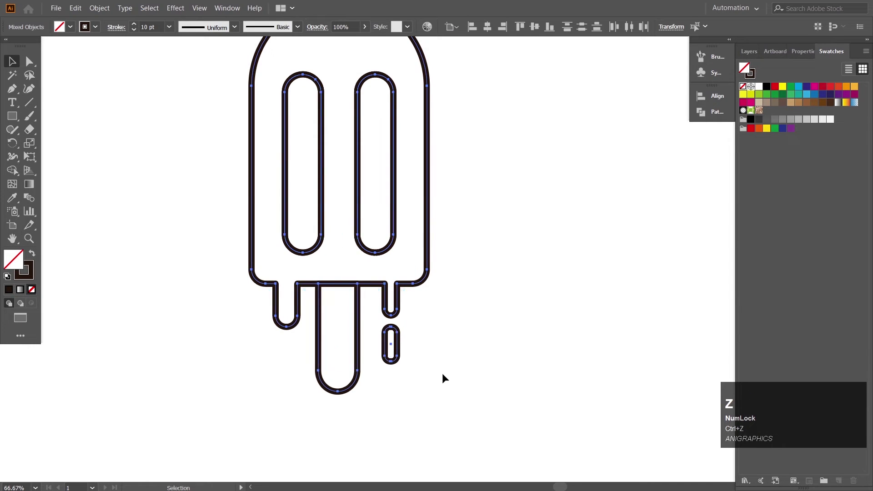
# Group the body, slots and droplet, center that group horizontally with the stick, and group everything together
pyautogui.click(442, 373)
pyautogui.moveTo(195, 213); pyautogui.dragTo(479, 278)
pyautogui.keyDown('shift'); pyautogui.click(399, 353); pyautogui.keyUp('shift')
pyautogui.hotkey('ctrl', 'g')
pyautogui.keyDown('shift'); pyautogui.click(358, 368); pyautogui.keyUp('shift')
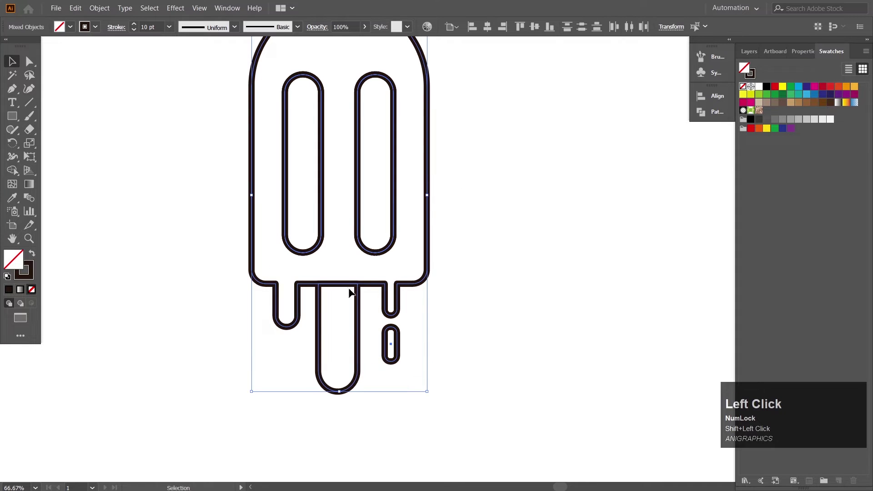
pyautogui.click(493, 26)
pyautogui.hotkey('ctrl', 'g')
# Center the popsicle vertically on the artboard and group the artwork
pyautogui.click(498, 209)
pyautogui.moveTo(498, 224); pyautogui.dragTo(486, 259)
pyautogui.hotkey('ctrl', '-')
pyautogui.hotkey('ctrl', '-')
pyautogui.moveTo(282, 181); pyautogui.dragTo(406, 332)
pyautogui.click(536, 28)
pyautogui.click(493, 262)
pyautogui.moveTo(491, 265); pyautogui.dragTo(472, 275)
pyautogui.click(365, 331)
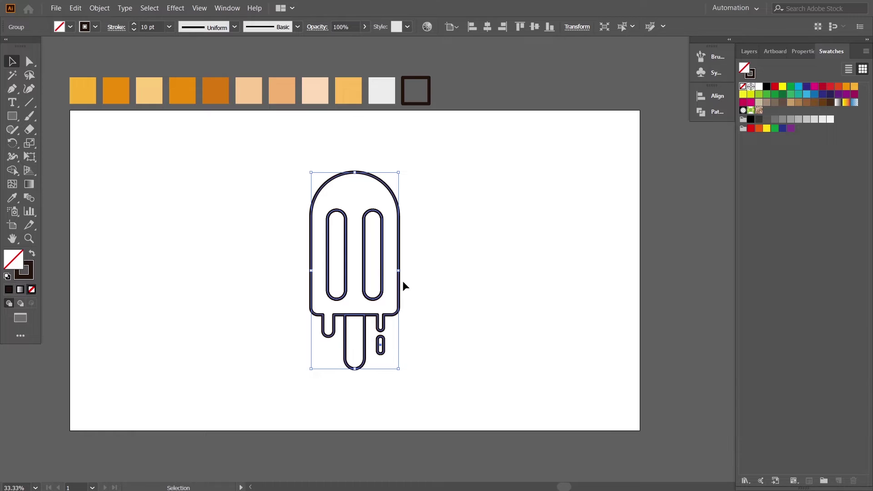
pyautogui.hotkey('ctrl', 'g')
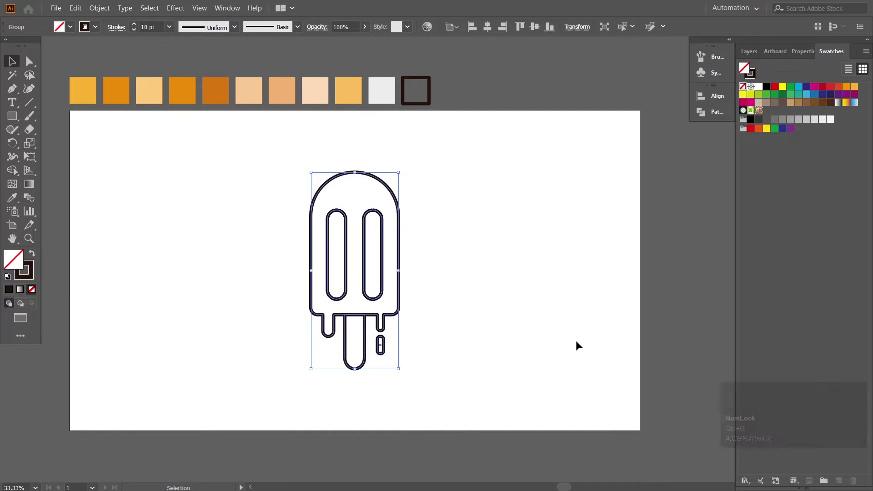
pyautogui.click(575, 340)
# Duplicate Layer 1 and check the copy by toggling the original layer's visibility
pyautogui.click(746, 53)
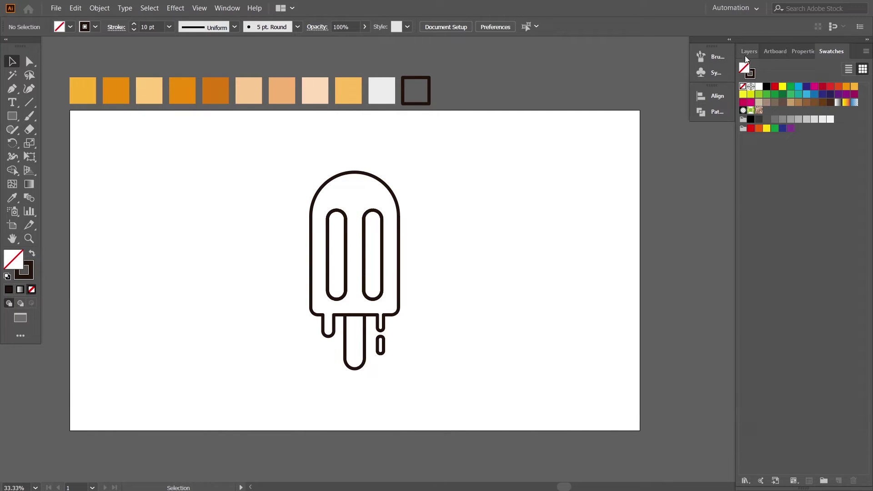
pyautogui.moveTo(813, 69); pyautogui.dragTo(839, 480)
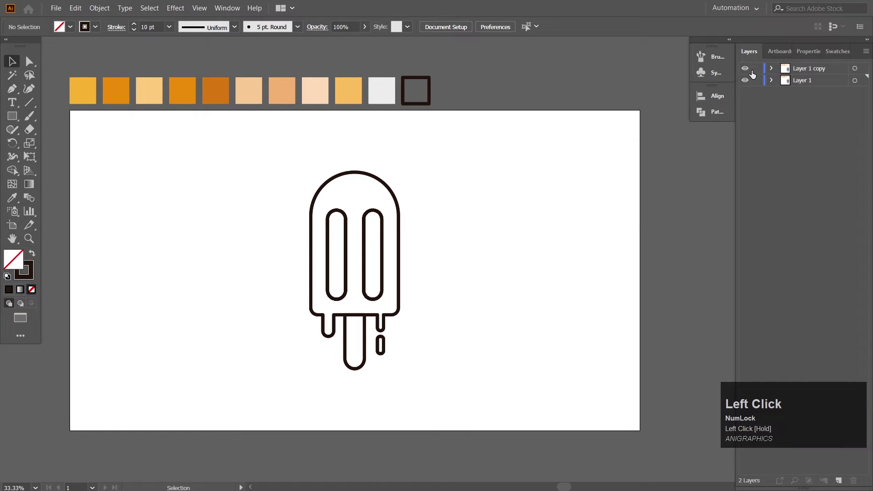
pyautogui.click(746, 81)
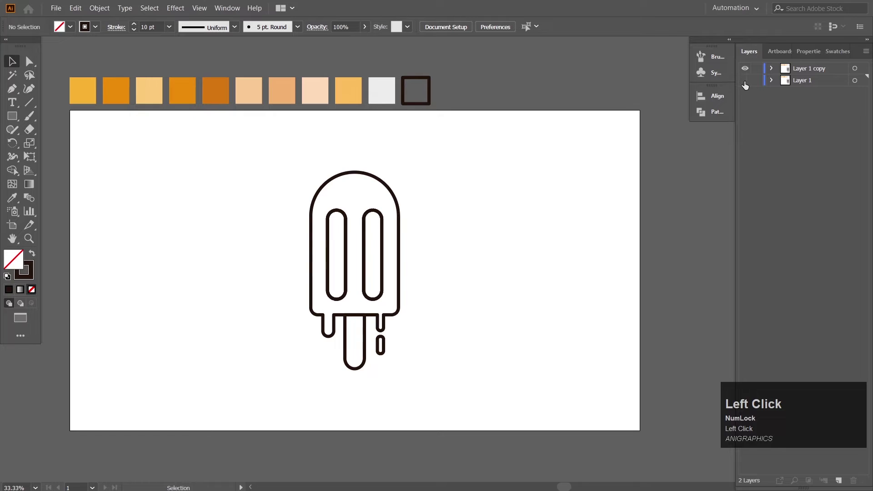
pyautogui.click(745, 81)
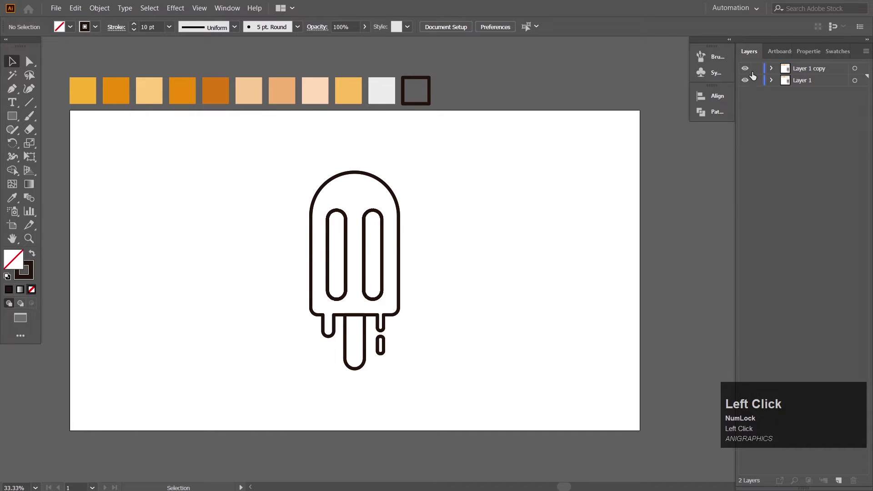
# Hide Layer 1 and delete the row of color swatches from Layer 1 copy
pyautogui.click(745, 81)
pyautogui.moveTo(110, 82); pyautogui.dragTo(467, 92)
pyautogui.press('Delete')
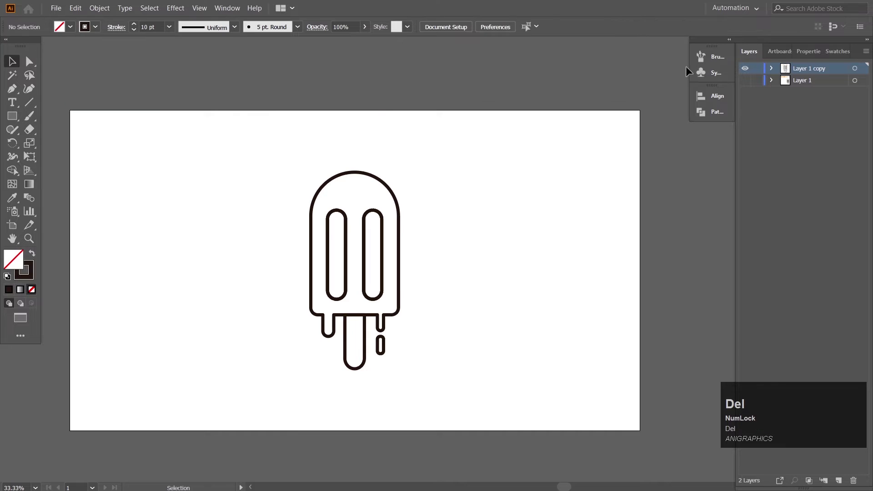
# Show Layer 1 and lock Layer 1 copy so that only the artwork on Layer 1 can be selected
pyautogui.click(746, 81)
pyautogui.press('space')
pyautogui.moveTo(529, 203); pyautogui.dragTo(529, 191)
pyautogui.moveTo(267, 140); pyautogui.dragTo(278, 162)
pyautogui.moveTo(294, 196); pyautogui.dragTo(421, 346)
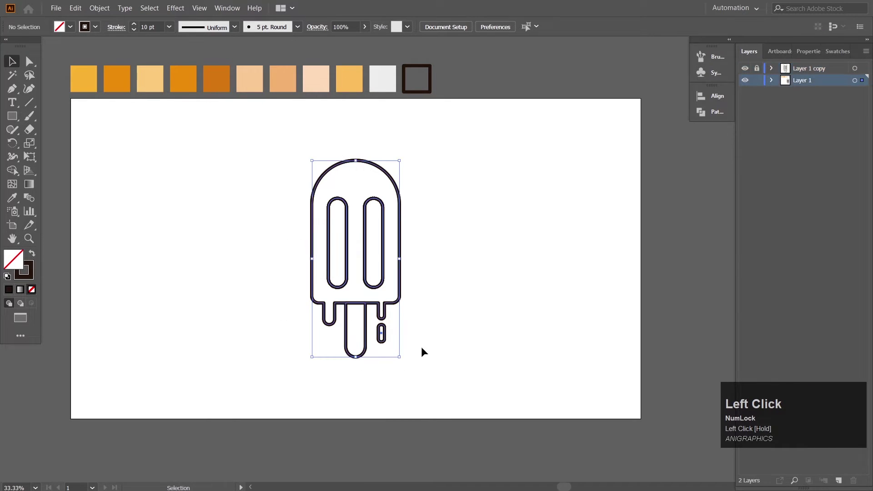
pyautogui.click(280, 137)
# Ungroup the popsicle on Layer 1 twice so the body, slots, stick and droplet can be selected separately
pyautogui.click(396, 189)
pyautogui.rightClick(397, 189)
pyautogui.click(425, 269)
pyautogui.click(482, 271)
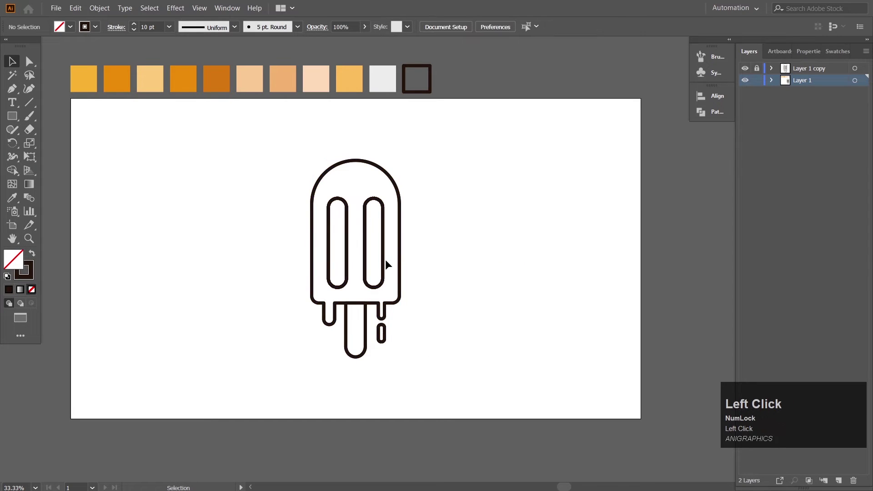
pyautogui.click(383, 262)
pyautogui.rightClick(383, 262)
pyautogui.click(414, 345)
pyautogui.click(394, 251)
# Fill the popsicle body with the first yellow-orange swatch using the Eyedropper
pyautogui.click(399, 246)
pyautogui.click(12, 197)
pyautogui.click(85, 76)
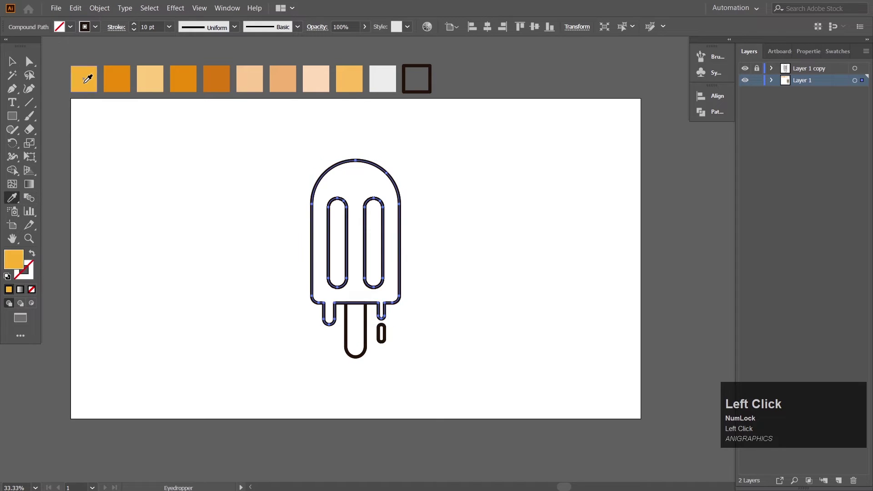
pyautogui.click(10, 60)
pyautogui.click(423, 235)
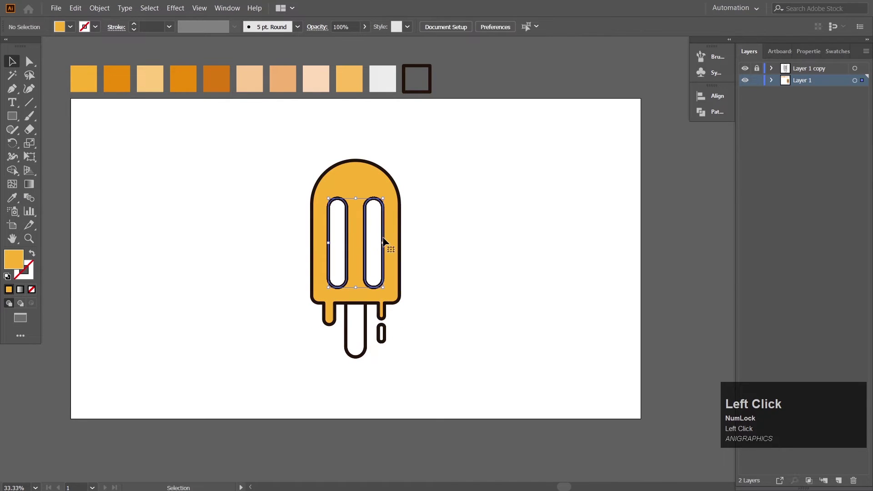
# Try the second and the dark fifth swatch on the two slots, and fill them with the fourth, orange swatch
pyautogui.click(384, 239)
pyautogui.click(13, 198)
pyautogui.click(119, 78)
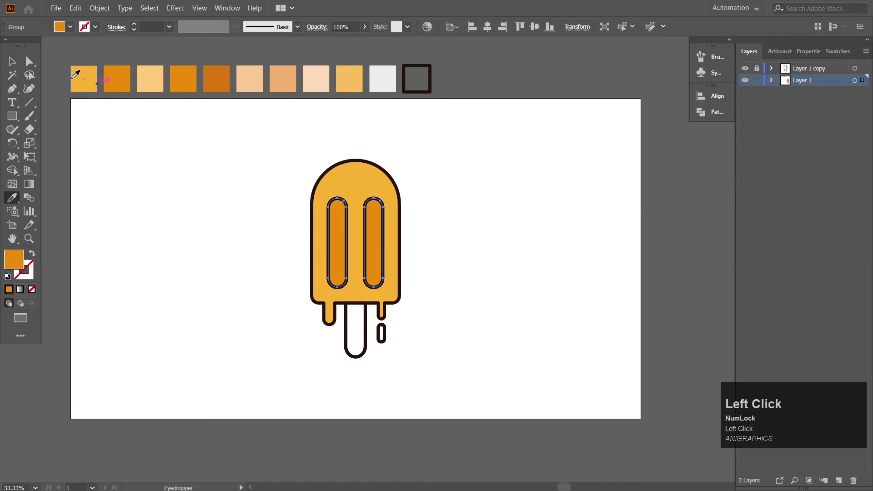
pyautogui.click(219, 75)
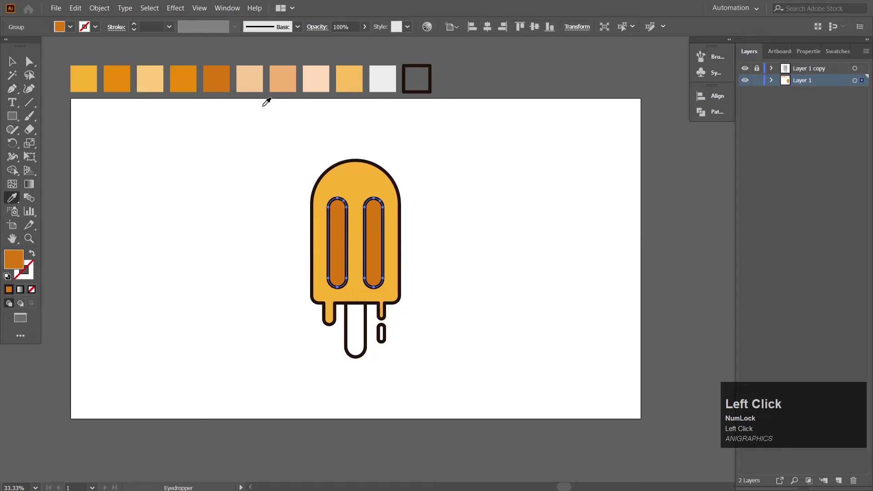
pyautogui.click(189, 79)
pyautogui.click(12, 61)
pyautogui.click(401, 199)
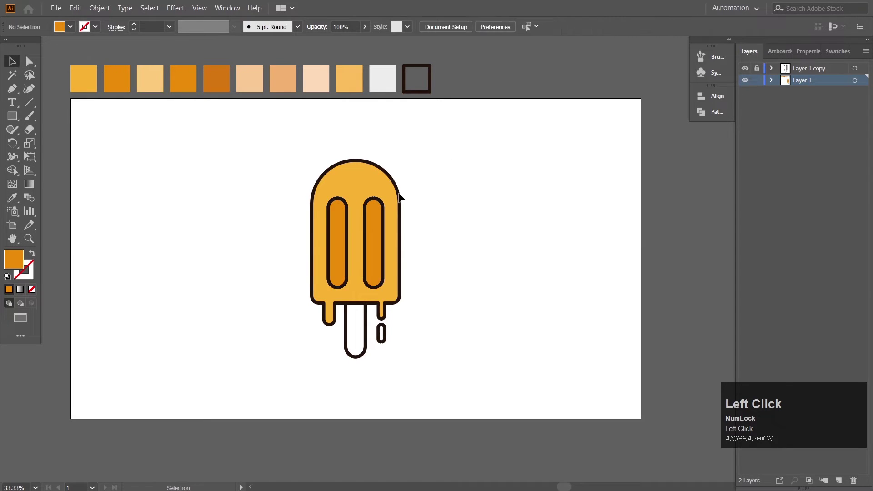
# Fill the popsicle stick with the sixth, light peach swatch using the Eyedropper
pyautogui.click(366, 335)
pyautogui.press('i')
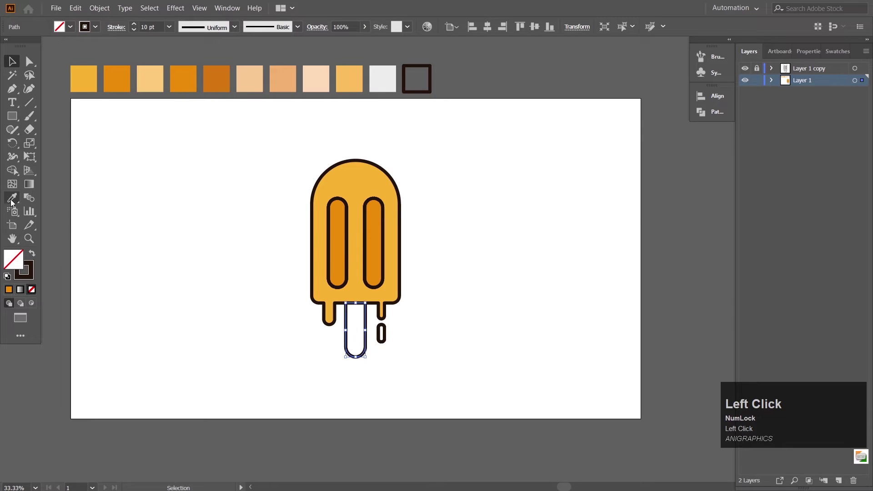
pyautogui.click(250, 75)
pyautogui.click(12, 60)
pyautogui.click(400, 328)
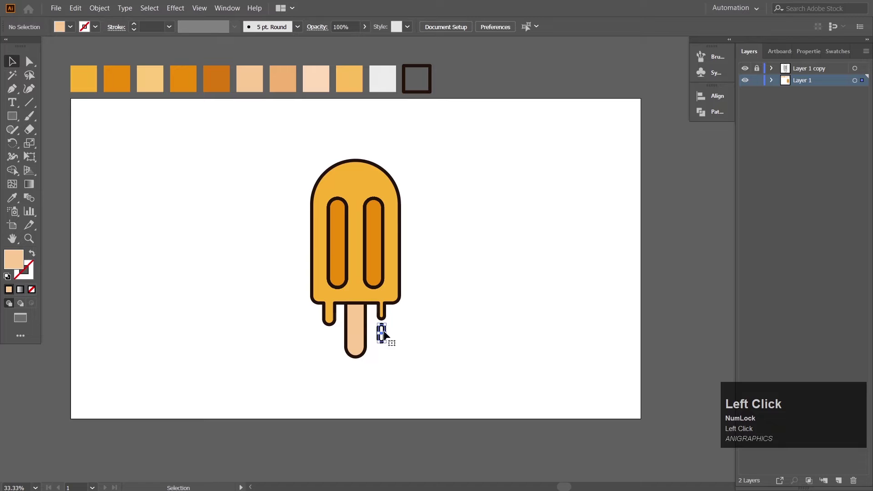
# Fill the falling droplet with the body's yellow-orange color sampled from the popsicle
pyautogui.click(383, 335)
pyautogui.press('i')
pyautogui.click(390, 291)
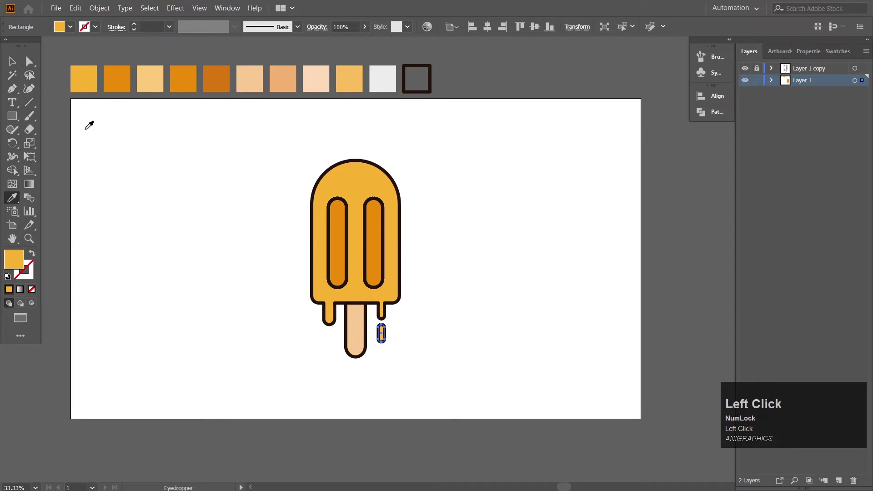
pyautogui.click(12, 64)
pyautogui.click(449, 261)
# Duplicate the body fill in place and shift the copy slightly to the left of the original
pyautogui.press('space')
pyautogui.moveTo(466, 302)
pyautogui.mouseDown()
pyautogui.moveTo(468, 313)
pyautogui.moveTo(467, 301)
pyautogui.mouseUp()
pyautogui.click(367, 211)
pyautogui.rightClick(370, 264)
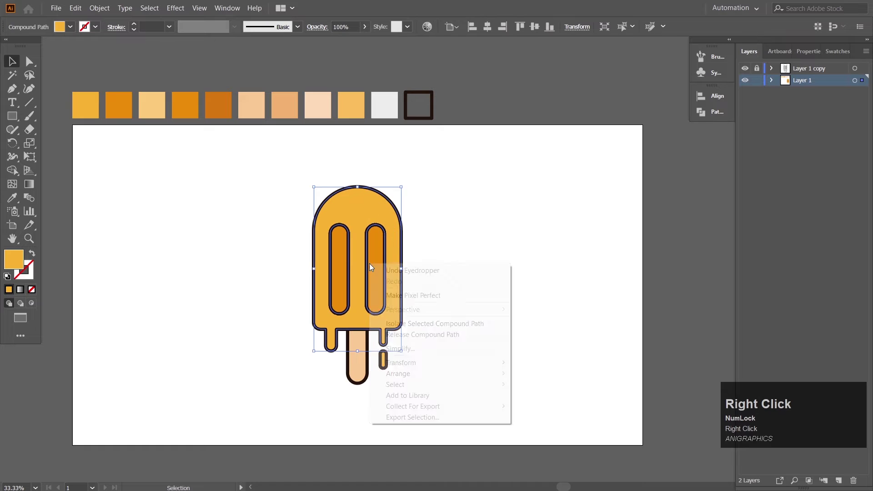
pyautogui.click(548, 328)
pyautogui.click(548, 329)
pyautogui.hotkey('ctrl', '=')
pyautogui.press('space')
pyautogui.moveTo(460, 307); pyautogui.dragTo(512, 310)
pyautogui.click(458, 299)
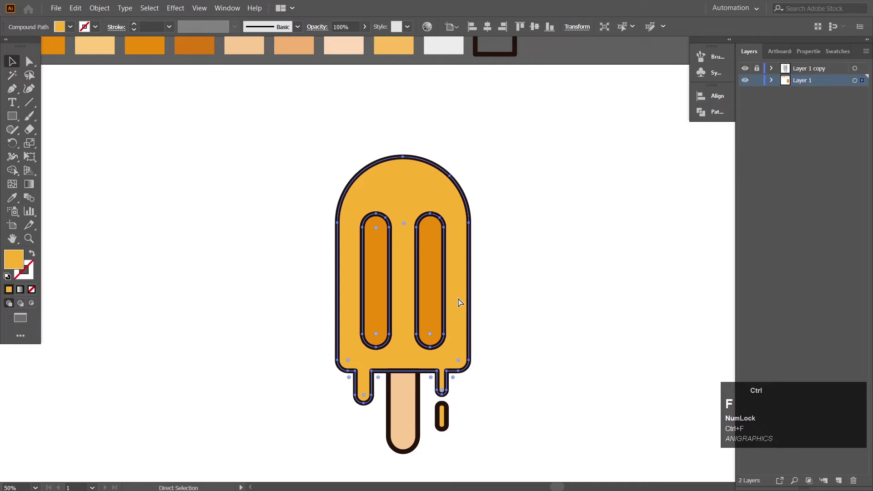
pyautogui.moveTo(452, 305); pyautogui.dragTo(447, 309)
# Cut away the overlap and the drip pieces with Shape Builder, leaving a thin shadow strip along the body's right edge
pyautogui.keyDown('shift'); pyautogui.click(467, 322); pyautogui.keyUp('shift')
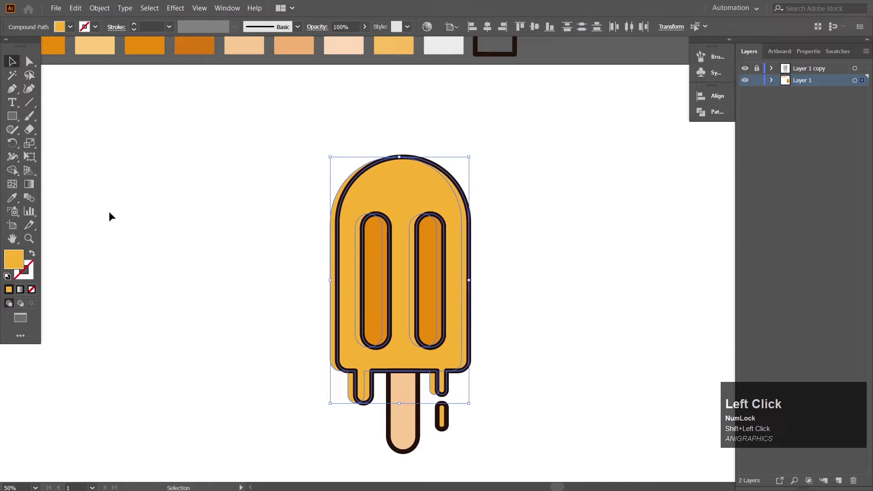
pyautogui.click(15, 175)
pyautogui.moveTo(295, 269); pyautogui.dragTo(451, 292)
pyautogui.moveTo(341, 383); pyautogui.dragTo(364, 386)
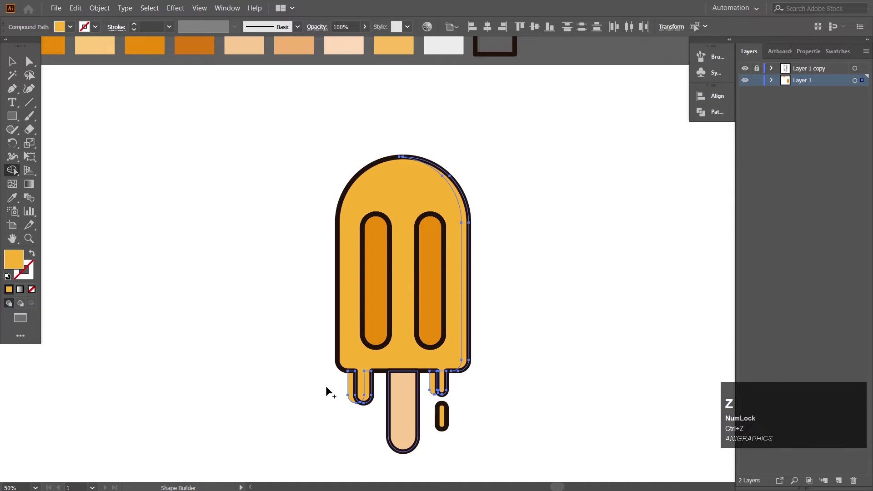
pyautogui.keyDown('alt'); pyautogui.click(360, 384); pyautogui.keyUp('alt')
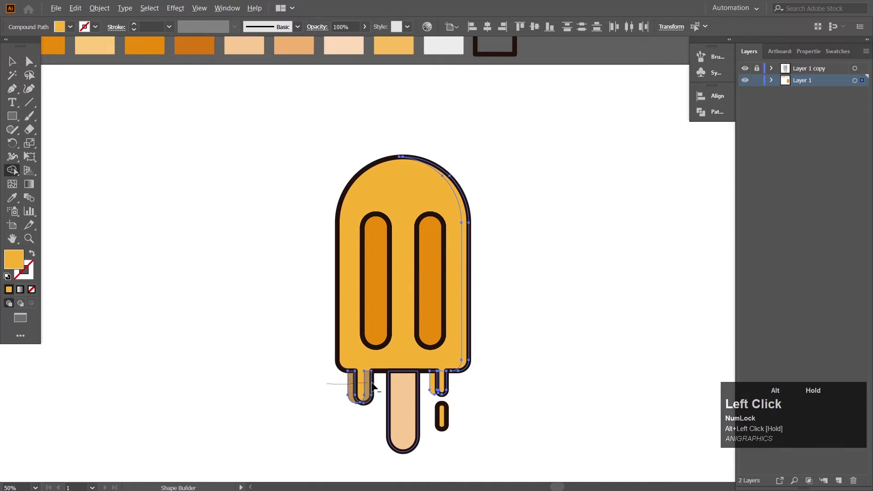
pyautogui.keyDown('alt'); pyautogui.click(437, 387); pyautogui.keyUp('alt')
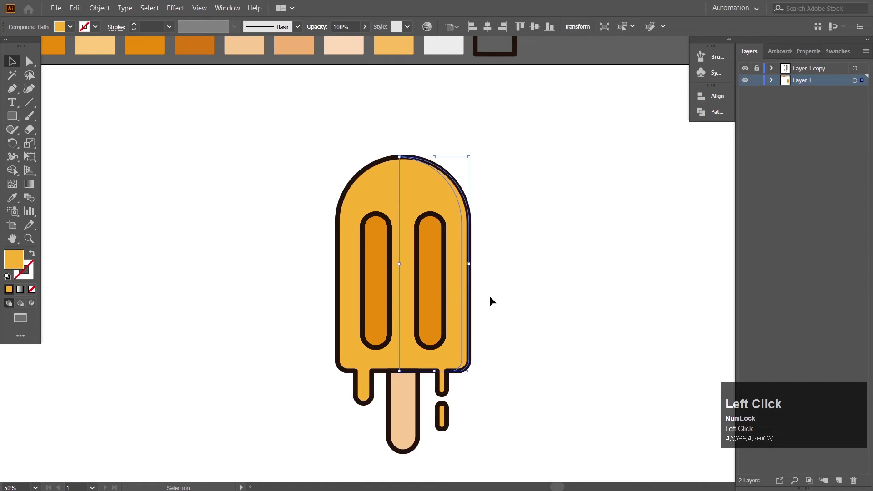
# Fill the shadow strip on the body's right edge with the fourth, orange swatch
pyautogui.click(12, 198)
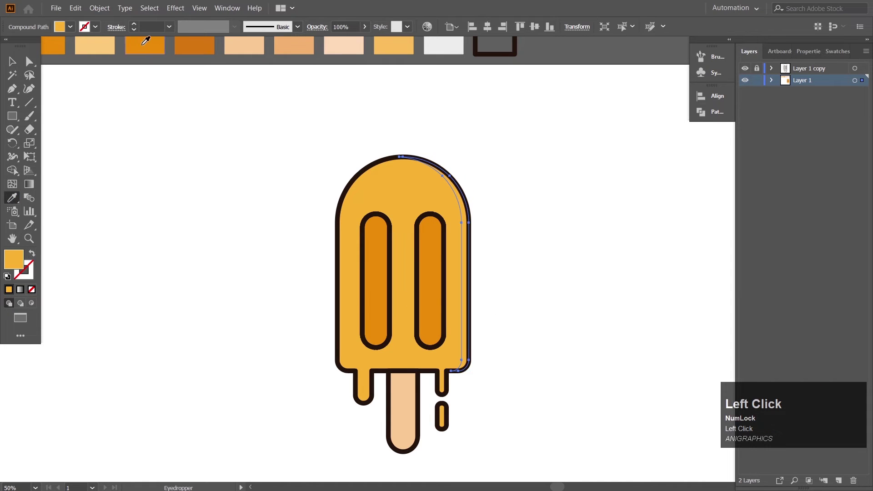
pyautogui.click(144, 44)
pyautogui.click(16, 63)
pyautogui.click(558, 351)
pyautogui.press('space')
pyautogui.moveTo(531, 381); pyautogui.dragTo(526, 401)
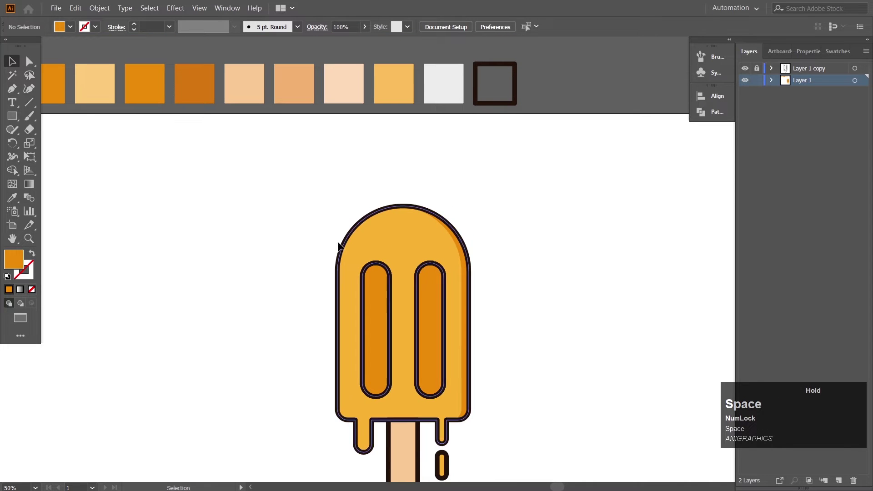
# Duplicate the body fill in place again and shift the copy slightly to the right of the original
pyautogui.click(401, 234)
pyautogui.hotkey('ctrl', 'c')
pyautogui.hotkey('ctrl', 'f')
pyautogui.press('ctrl')
pyautogui.hotkey('ctrl', 'f')
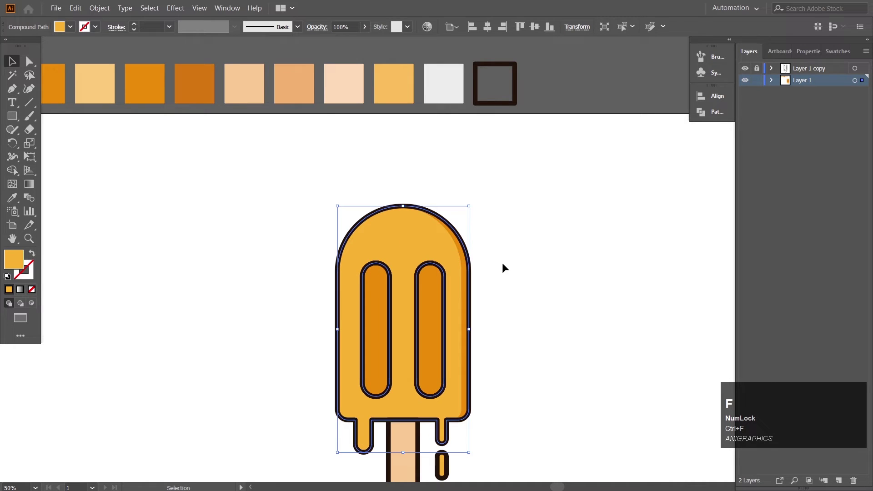
pyautogui.moveTo(411, 245); pyautogui.dragTo(416, 244)
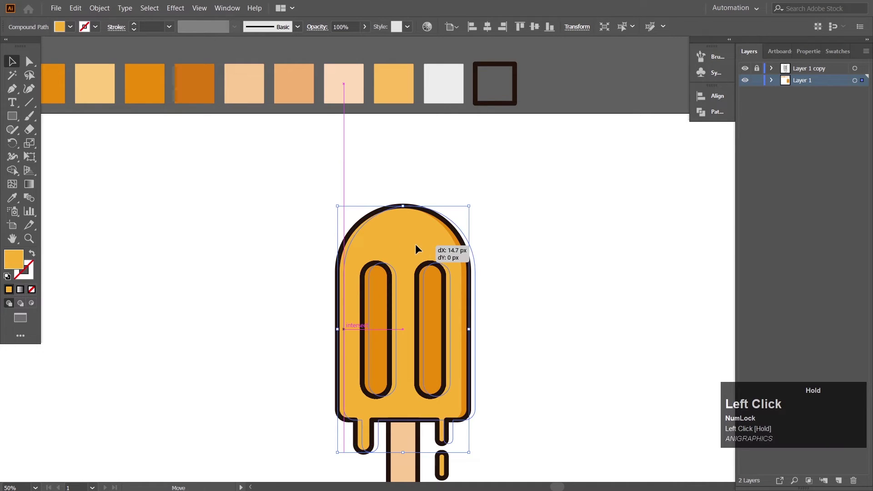
pyautogui.moveTo(418, 246); pyautogui.dragTo(419, 246)
pyautogui.press('Right')
pyautogui.press('Right')
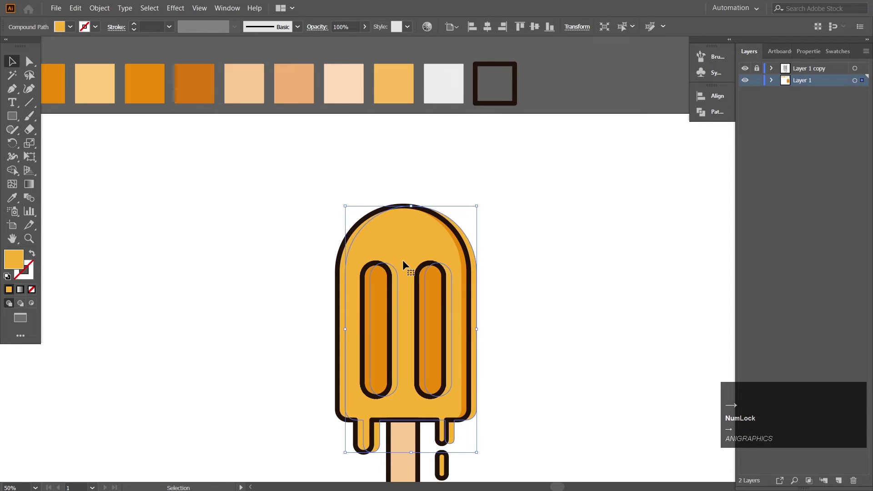
# Remove the surplus pieces with Shape Builder, leaving a highlight strip along the body's left edge and the left drip
pyautogui.keyDown('shift'); pyautogui.click(341, 275); pyautogui.keyUp('shift')
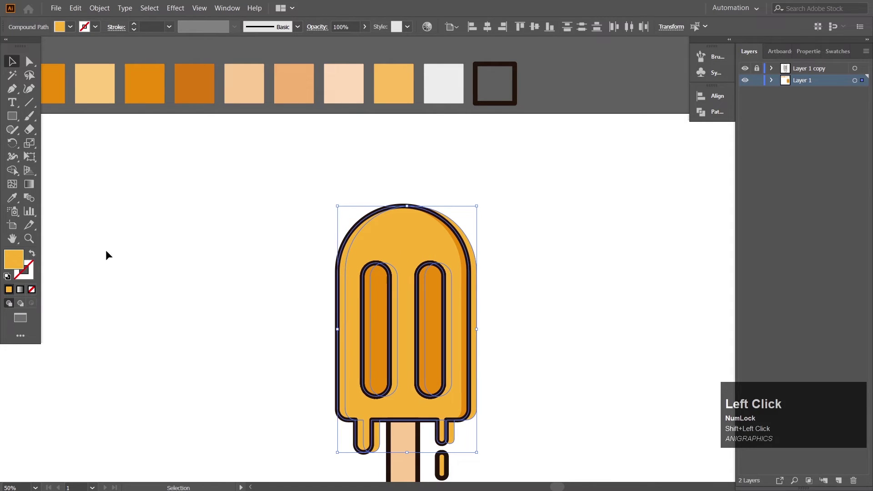
pyautogui.click(12, 171)
pyautogui.moveTo(534, 359)
pyautogui.mouseDown()
pyautogui.moveTo(489, 368)
pyautogui.moveTo(414, 401)
pyautogui.mouseUp()
pyautogui.moveTo(471, 418); pyautogui.dragTo(440, 433)
pyautogui.moveTo(401, 341); pyautogui.dragTo(363, 366)
pyautogui.moveTo(385, 431)
pyautogui.mouseDown()
pyautogui.moveTo(356, 445)
pyautogui.moveTo(357, 458)
pyautogui.mouseUp()
pyautogui.hotkey('ctrl', 'z')
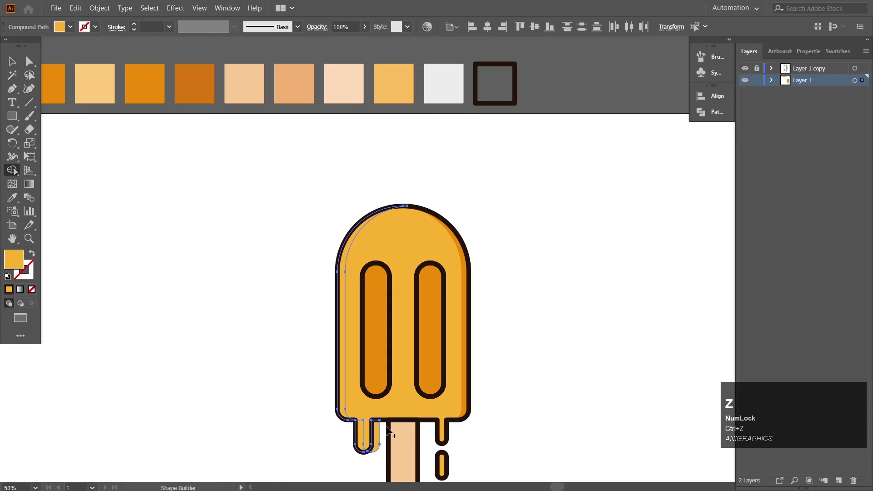
pyautogui.keyDown('alt'); pyautogui.click(376, 440); pyautogui.keyUp('alt')
# Fill the highlight strip on the left side with the third, light yellow swatch
pyautogui.click(12, 197)
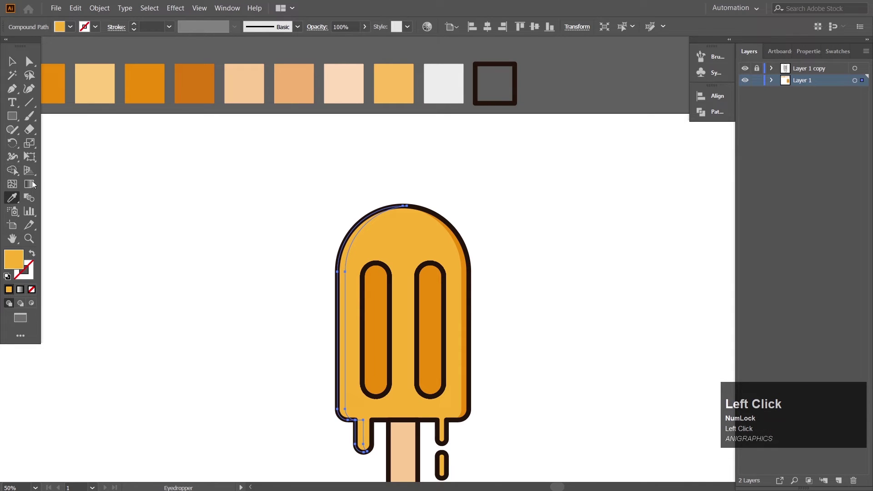
pyautogui.click(98, 92)
pyautogui.click(12, 62)
pyautogui.click(484, 260)
pyautogui.press('space')
pyautogui.moveTo(549, 353); pyautogui.dragTo(541, 287)
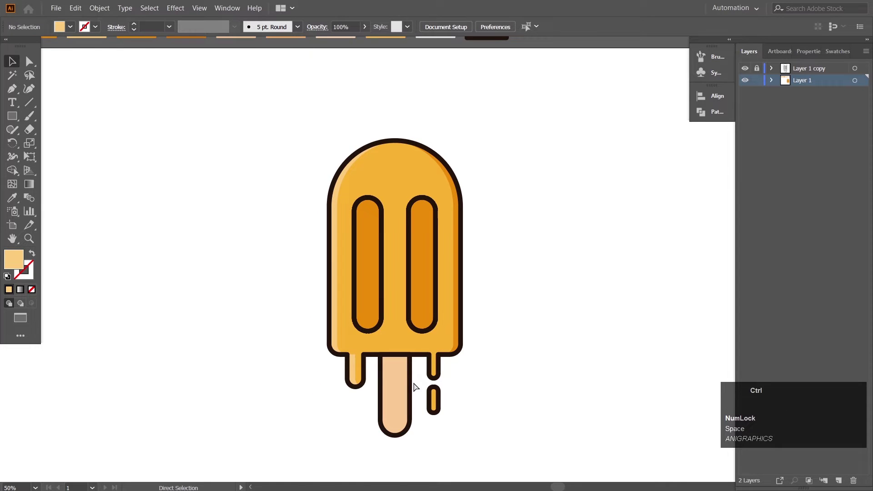
# Round the highlight's sharp corner where it runs into the left drip, using Direct Selection
pyautogui.hotkey('ctrl', '=')
pyautogui.hotkey('ctrl', '=')
pyautogui.press('space')
pyautogui.moveTo(596, 348); pyautogui.dragTo(628, 200)
pyautogui.click(304, 325)
pyautogui.click(29, 62)
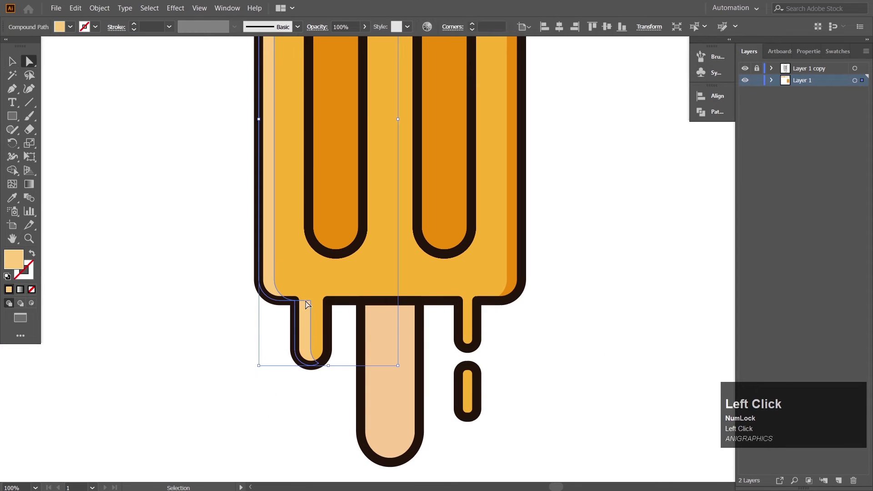
pyautogui.click(310, 301)
pyautogui.moveTo(304, 308); pyautogui.dragTo(285, 331)
pyautogui.click(296, 302)
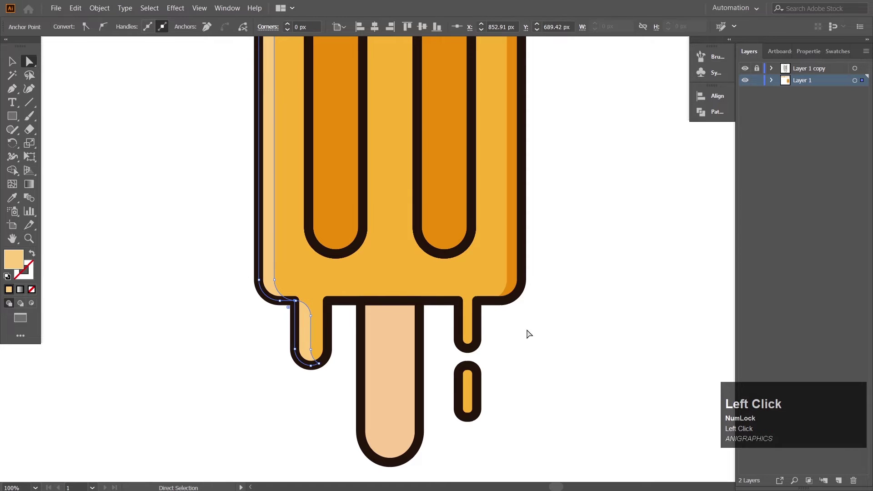
pyautogui.click(572, 327)
# Duplicate the stick fill in place and shift the copy slightly down
pyautogui.press('space')
pyautogui.moveTo(566, 280); pyautogui.dragTo(480, 326)
pyautogui.hotkey('ctrl', '-')
pyautogui.hotkey('ctrl', '-')
pyautogui.press('space')
pyautogui.click(360, 349)
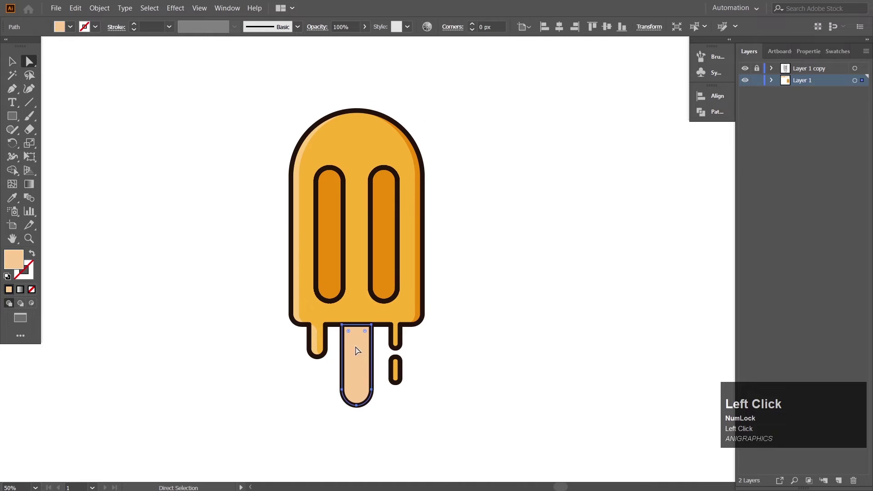
pyautogui.press('ctrl')
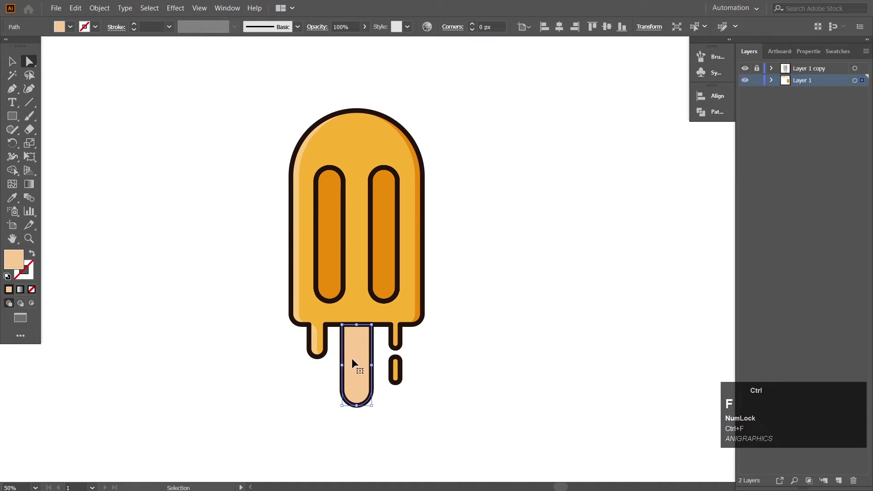
pyautogui.moveTo(357, 363); pyautogui.dragTo(357, 372)
pyautogui.press('Down')
pyautogui.press('Down')
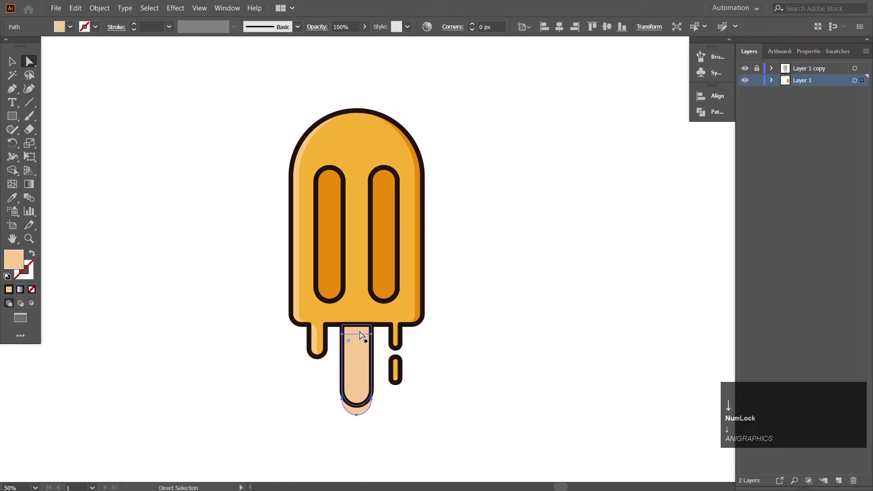
# Remove the shifted stick copy with Shape Builder, leaving only a narrow shadow strip at the stick's top
pyautogui.keyDown('shift'); pyautogui.click(360, 334); pyautogui.keyUp('shift')
pyautogui.click(14, 171)
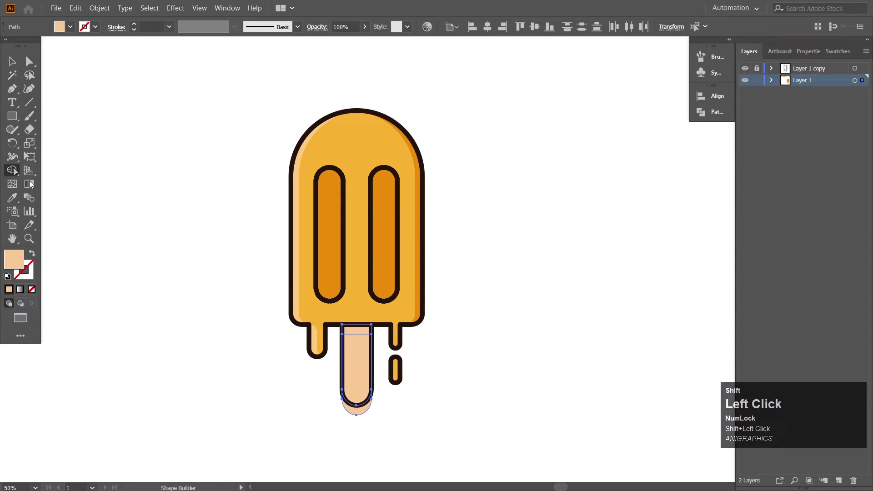
pyautogui.moveTo(377, 431); pyautogui.dragTo(361, 365)
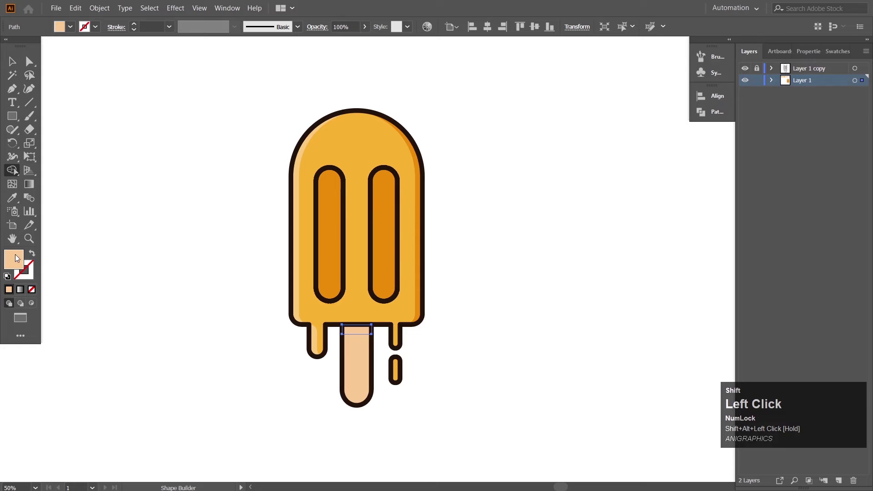
# Fill the shadow strip at the top of the stick with the seventh, darker peach swatch
pyautogui.moveTo(164, 194); pyautogui.dragTo(160, 383)
pyautogui.click(13, 200)
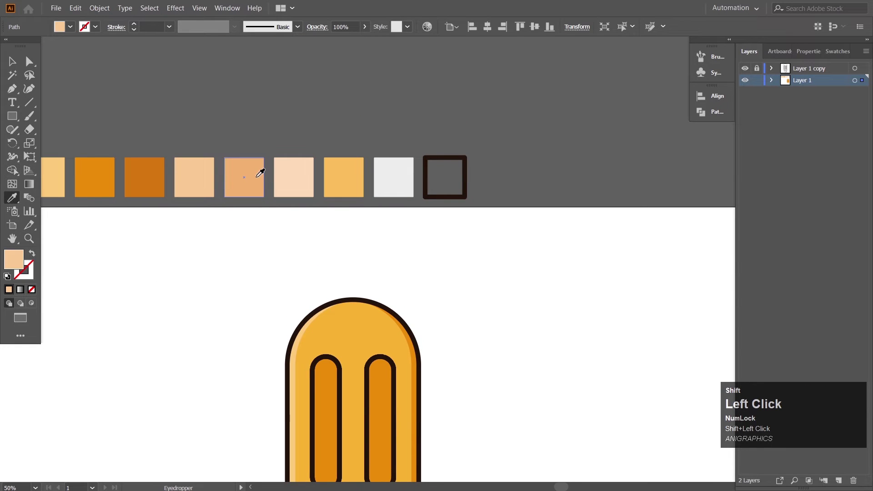
pyautogui.click(255, 178)
pyautogui.click(454, 301)
# Duplicate the stick fill in place and shift the copy slightly to the left
pyautogui.moveTo(462, 470); pyautogui.dragTo(460, 289)
pyautogui.click(354, 361)
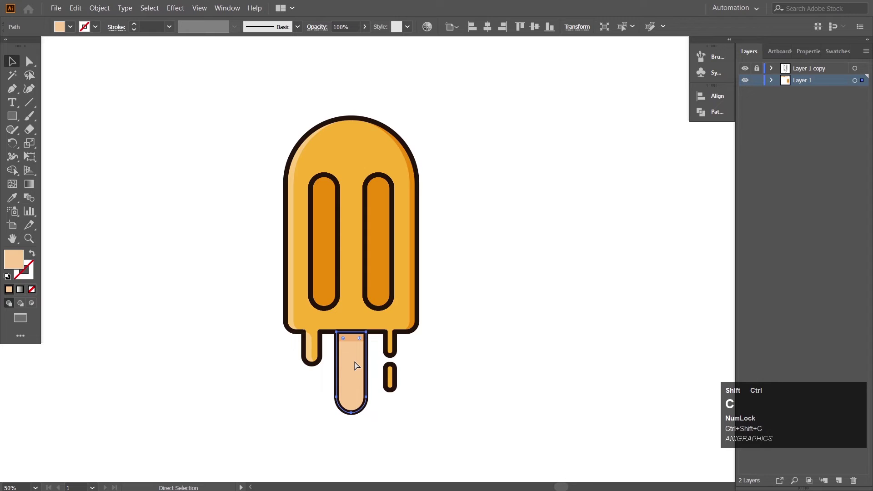
pyautogui.moveTo(350, 367); pyautogui.dragTo(343, 368)
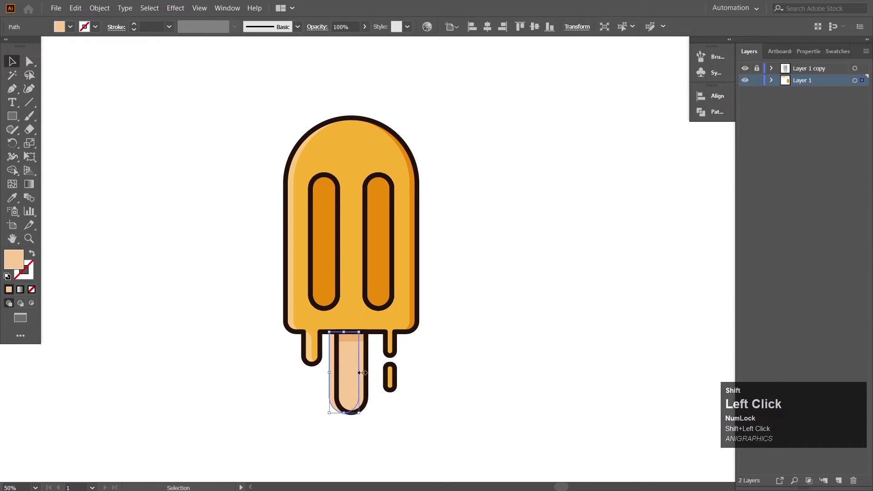
# Remove the shifted stick copy with Shape Builder, leaving only a narrow strip along the stick's right edge
pyautogui.keyDown('shift'); pyautogui.click(359, 384); pyautogui.keyUp('shift')
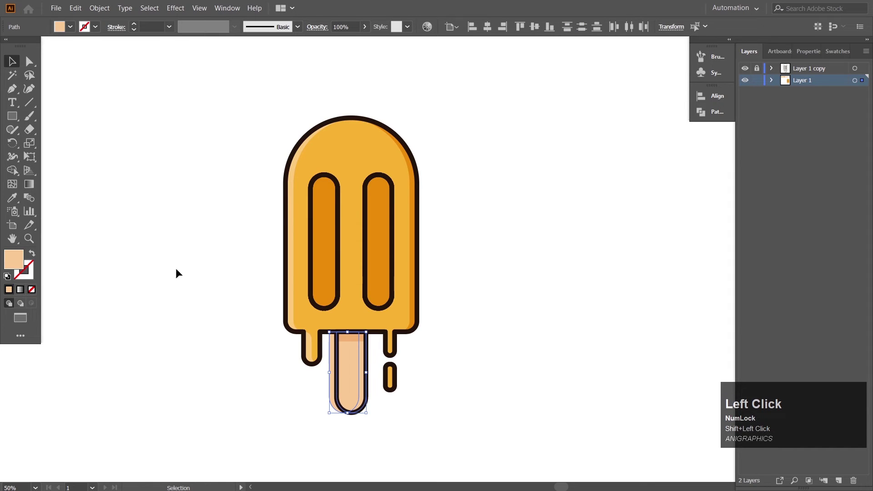
pyautogui.click(14, 175)
pyautogui.moveTo(302, 387); pyautogui.dragTo(349, 386)
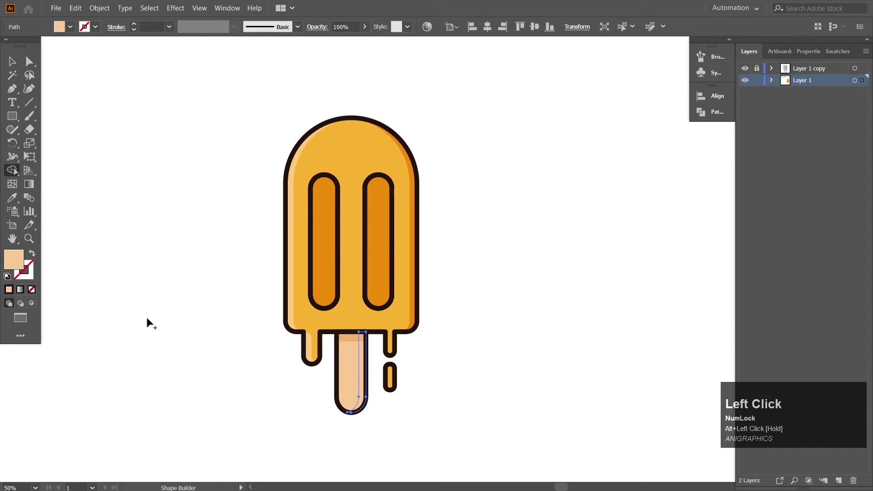
# Fill the stick's right-edge strip with the darker peach sampled from the shadow at the stick's top
pyautogui.click(14, 63)
pyautogui.click(9, 200)
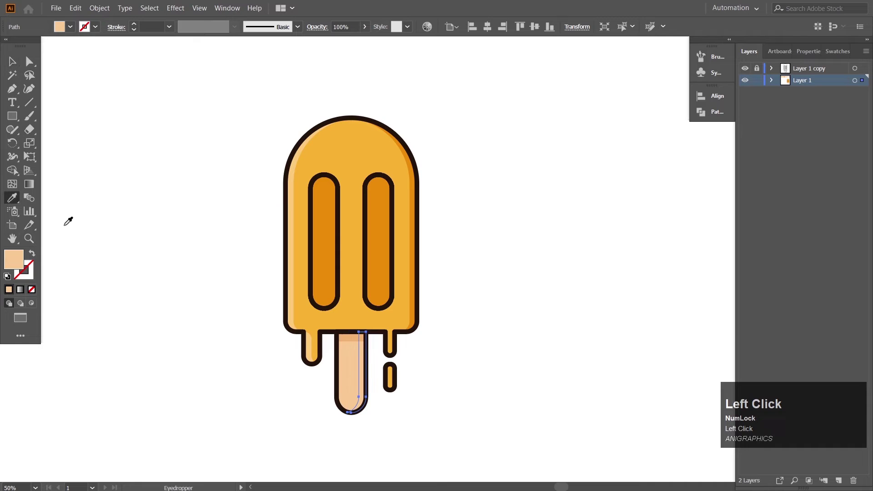
pyautogui.click(356, 334)
pyautogui.click(11, 61)
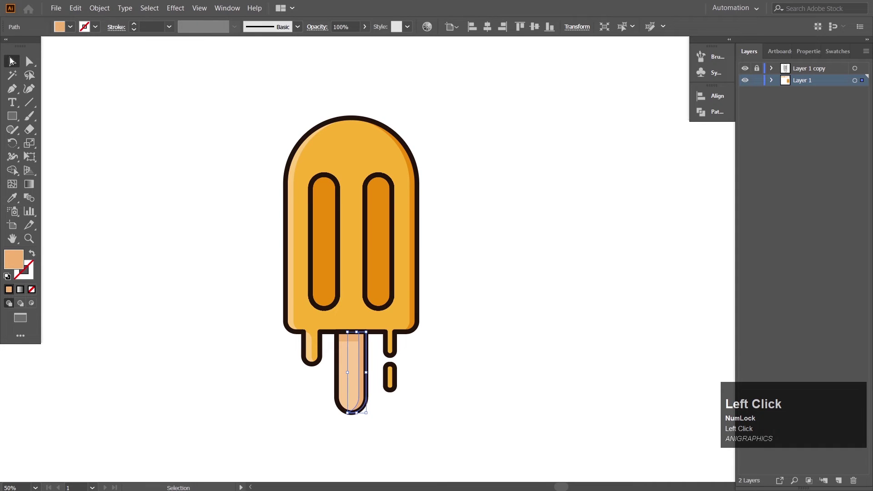
# Duplicate the stick fill in place and shift the copy slightly to the right
pyautogui.moveTo(540, 401); pyautogui.dragTo(544, 378)
pyautogui.hotkey('ctrl', '=')
pyautogui.hotkey('ctrl', '=')
pyautogui.moveTo(472, 462); pyautogui.dragTo(549, 341)
pyautogui.moveTo(486, 287); pyautogui.dragTo(473, 339)
pyautogui.click(330, 340)
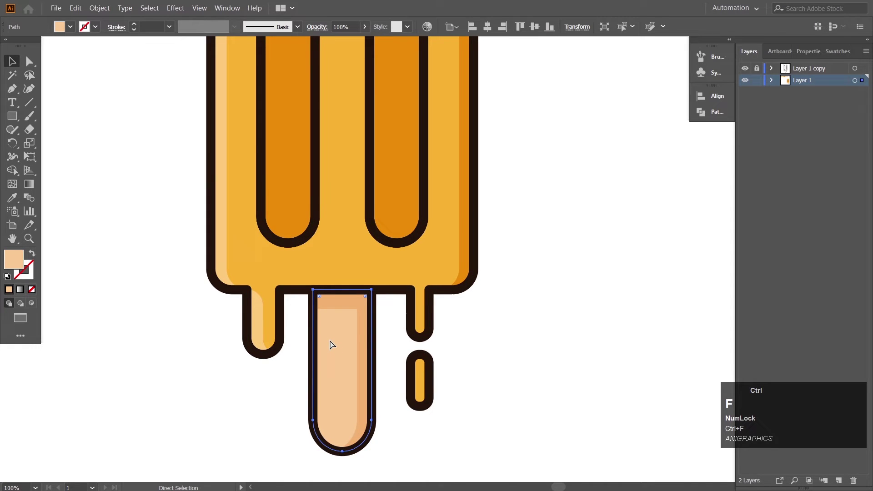
pyautogui.moveTo(344, 359); pyautogui.dragTo(356, 359)
# Cut away the shifted stick copy with Shape Builder, keeping only a narrow strip along the stick's left edge
pyautogui.keyDown('shift'); pyautogui.click(322, 361); pyautogui.keyUp('shift')
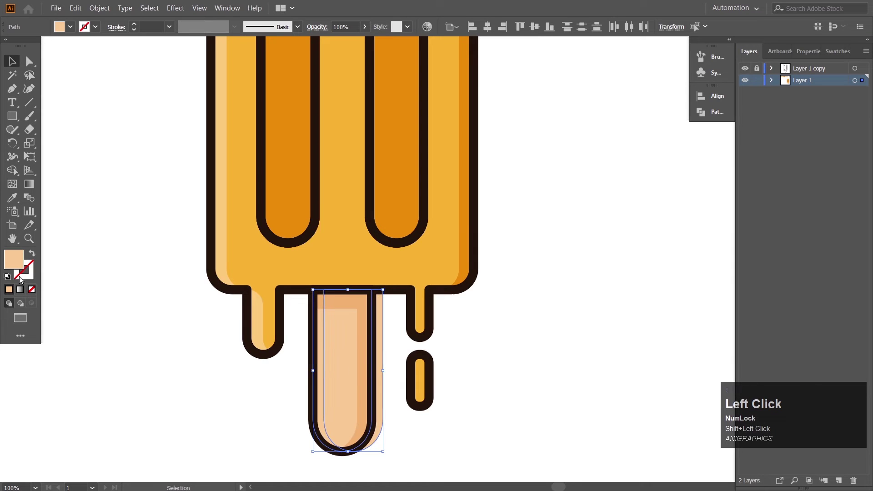
pyautogui.click(12, 176)
pyautogui.keyDown('alt'); pyautogui.click(361, 403); pyautogui.keyUp('alt')
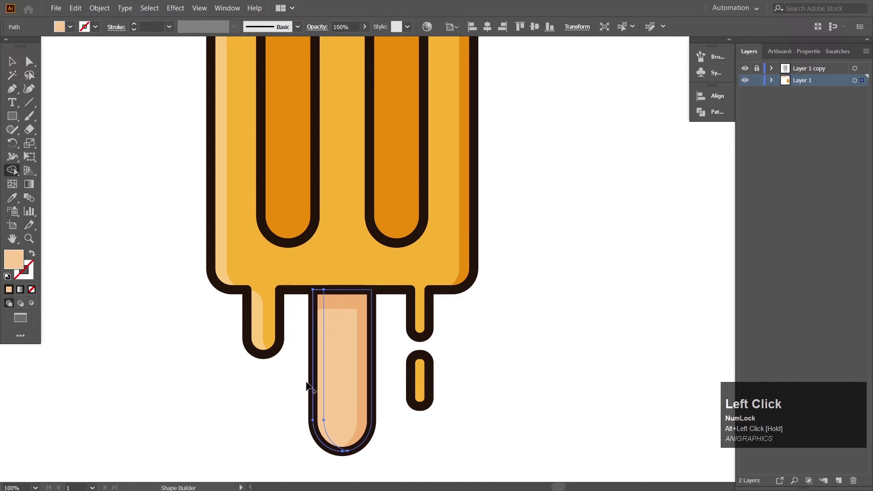
# Fill the stick's left-edge strip with the eighth, palest peach swatch as a highlight
pyautogui.click(12, 198)
pyautogui.moveTo(352, 150); pyautogui.dragTo(367, 474)
pyautogui.moveTo(320, 177); pyautogui.dragTo(535, 472)
pyautogui.click(455, 204)
pyautogui.moveTo(540, 427); pyautogui.dragTo(386, 50)
pyautogui.moveTo(462, 396); pyautogui.dragTo(421, 229)
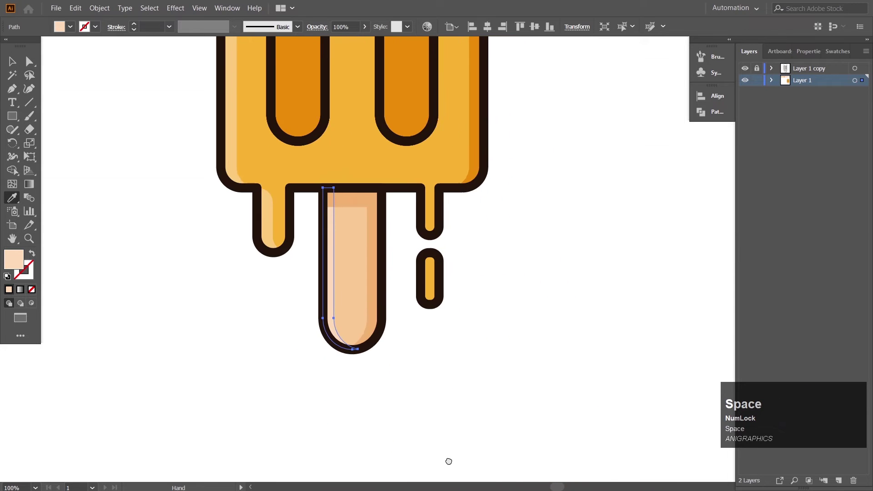
pyautogui.moveTo(448, 462); pyautogui.dragTo(447, 473)
pyautogui.click(12, 61)
pyautogui.click(518, 232)
pyautogui.moveTo(533, 240); pyautogui.dragTo(547, 315)
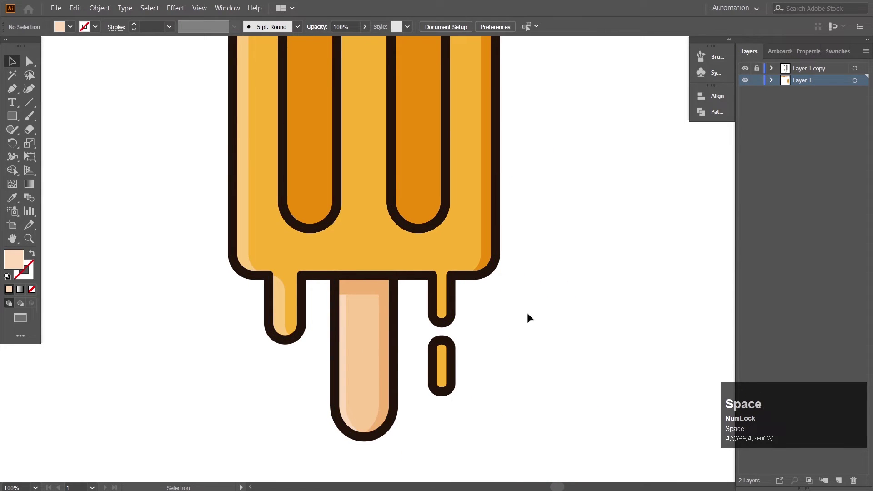
# Ungroup the two orange groove fills on the popsicle body
pyautogui.hotkey('ctrl', '-')
pyautogui.hotkey('ctrl', '-')
pyautogui.moveTo(535, 233); pyautogui.dragTo(440, 281)
pyautogui.hotkey('ctrl', '-')
pyautogui.click(342, 256)
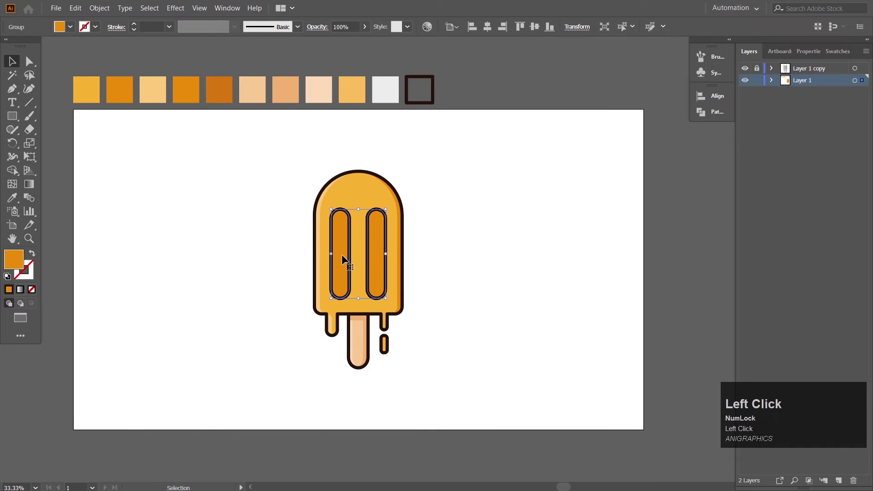
pyautogui.rightClick(342, 255)
pyautogui.click(388, 338)
pyautogui.click(427, 323)
# Duplicate the left groove's fill in place and shift the copy slightly to the right
pyautogui.click(339, 272)
pyautogui.hotkey('ctrl', 'c')
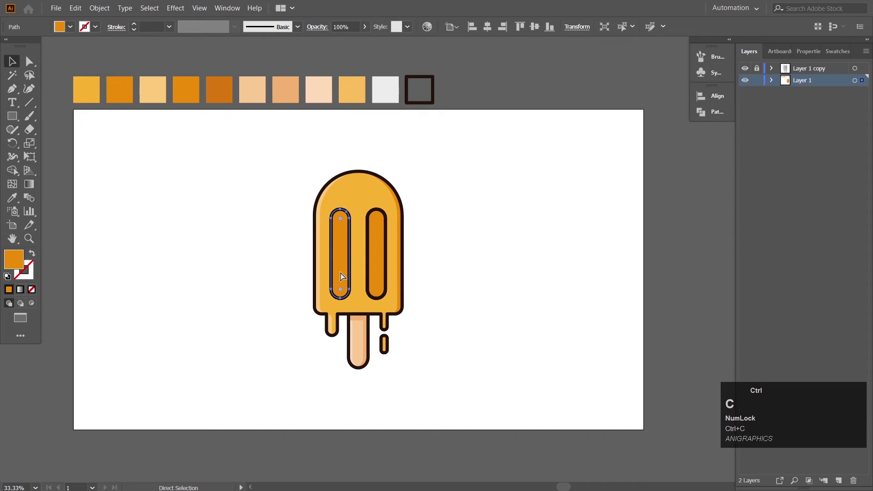
pyautogui.moveTo(341, 271); pyautogui.dragTo(346, 272)
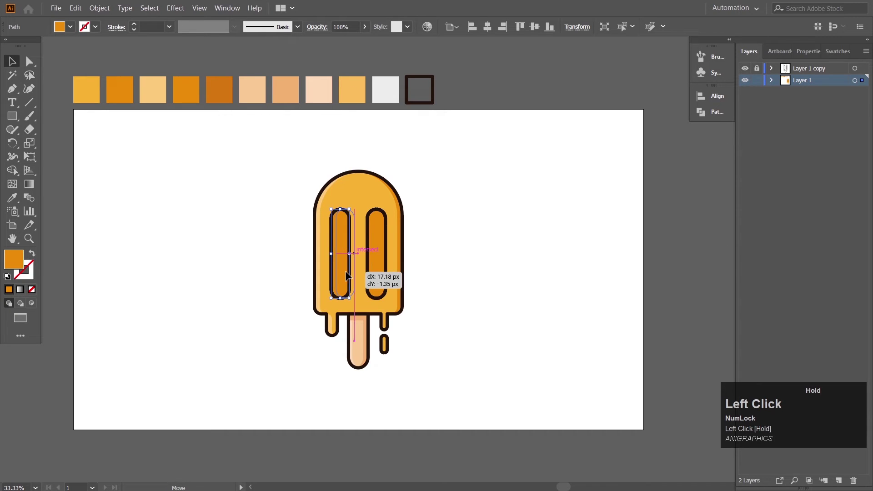
pyautogui.hotkey('ctrl', '=')
pyautogui.hotkey('ctrl', '=')
pyautogui.hotkey('ctrl', '=')
pyautogui.press('Left')
pyautogui.press('Left')
pyautogui.press('Left')
pyautogui.press('Left')
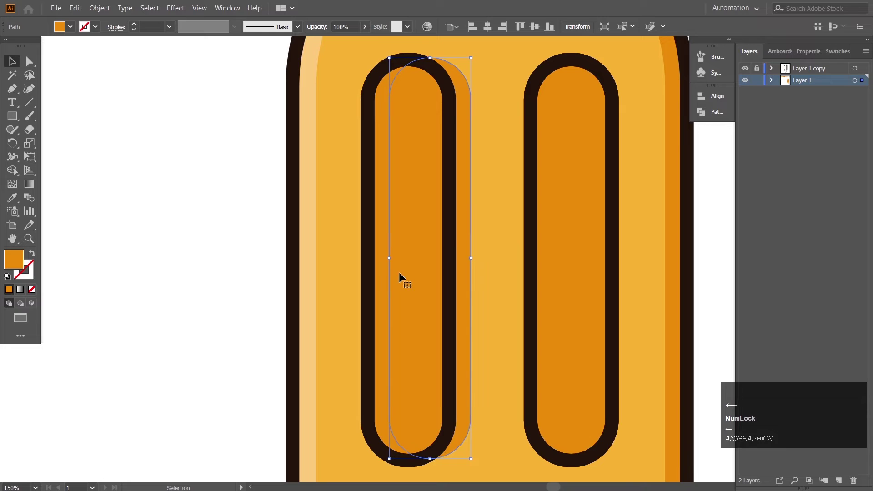
# Remove the shifted left groove copy with Shape Builder, leaving only a strip along the groove's left edge
pyautogui.keyDown('shift'); pyautogui.click(379, 279); pyautogui.keyUp('shift')
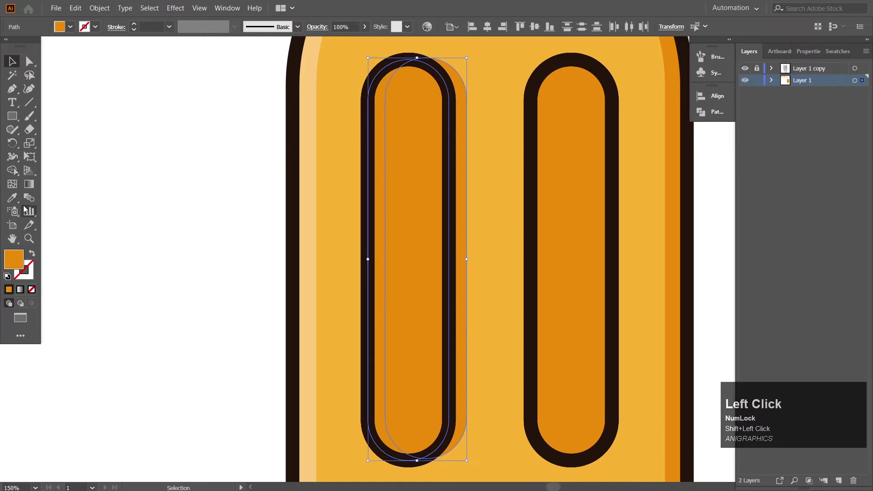
pyautogui.click(11, 174)
pyautogui.moveTo(471, 281); pyautogui.dragTo(425, 286)
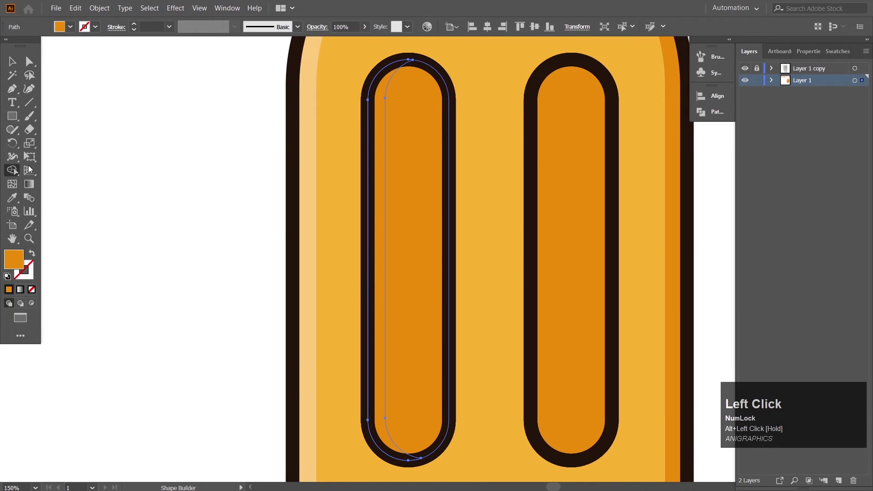
# Fill the left groove's strip with the fifth, dark orange swatch
pyautogui.click(10, 68)
pyautogui.hotkey('ctrl', '-')
pyautogui.hotkey('ctrl', '-')
pyautogui.press('space')
pyautogui.moveTo(290, 111); pyautogui.dragTo(210, 263)
pyautogui.click(13, 197)
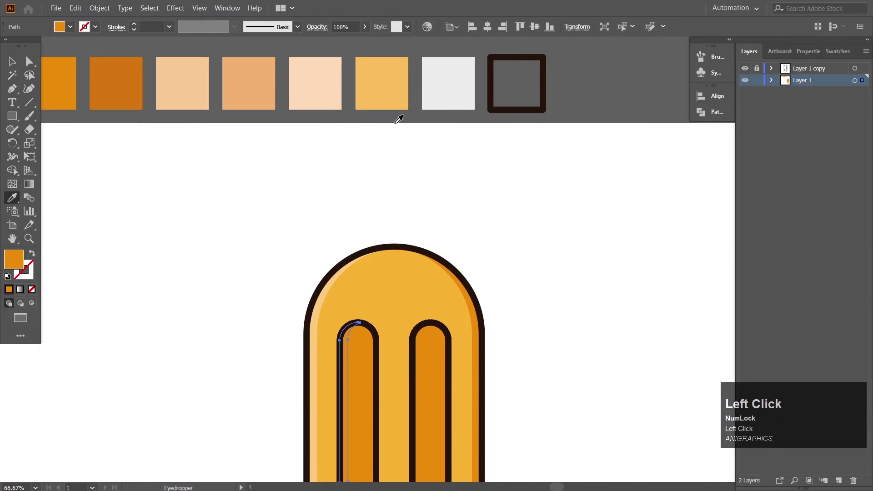
pyautogui.click(116, 87)
pyautogui.press('space')
pyautogui.moveTo(207, 266); pyautogui.dragTo(184, 166)
pyautogui.click(12, 63)
pyautogui.click(547, 207)
pyautogui.press('space')
pyautogui.moveTo(392, 314); pyautogui.dragTo(391, 296)
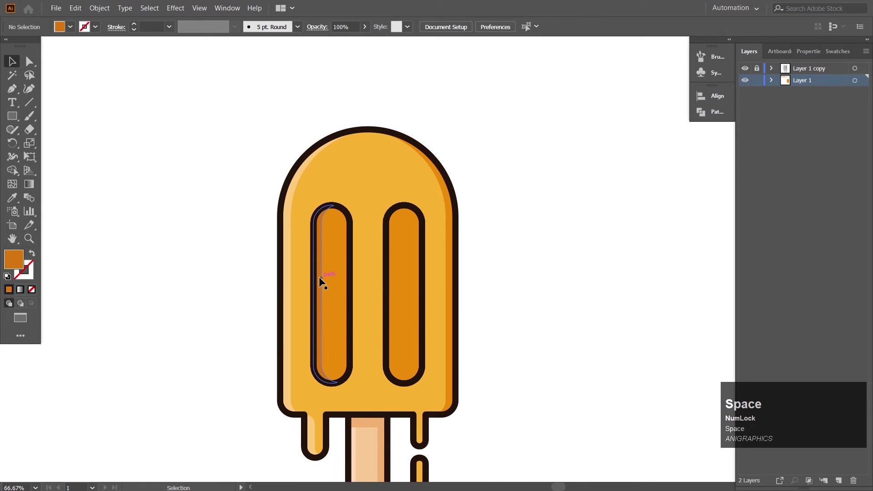
pyautogui.moveTo(320, 277); pyautogui.dragTo(396, 279)
pyautogui.press('shift')
pyautogui.click(482, 283)
pyautogui.hotkey('ctrl', 'z')
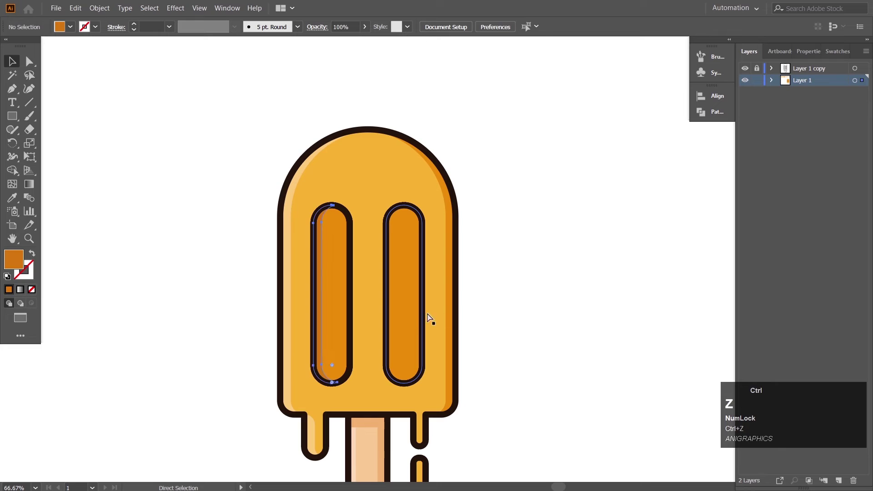
# Duplicate the right groove's fill in place and shift the copy slightly to the right
pyautogui.click(397, 287)
pyautogui.hotkey('ctrl', 'c')
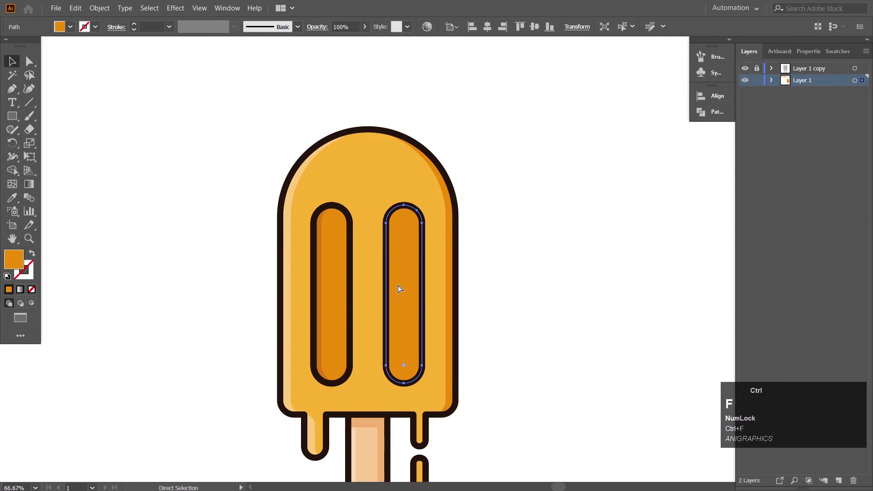
pyautogui.press('Right')
pyautogui.press('Right')
pyautogui.press('Right')
pyautogui.press('Right')
pyautogui.press('Right')
pyautogui.press('Right')
pyautogui.press('Right')
pyautogui.press('Right')
pyautogui.press('Right')
pyautogui.press('Right')
pyautogui.press('Right')
pyautogui.press('Right')
pyautogui.press('Right')
pyautogui.press('Right')
pyautogui.press('Right')
pyautogui.press('Right')
pyautogui.press('Right')
pyautogui.press('Right')
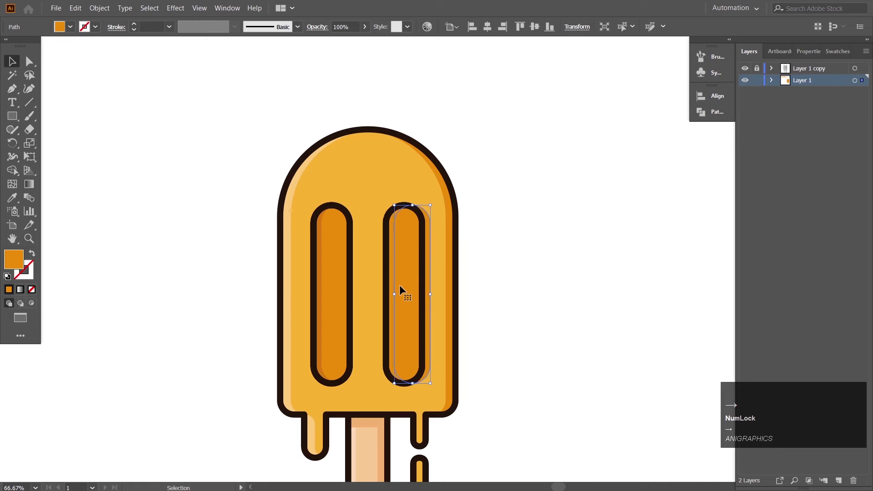
pyautogui.press('Left')
# Remove the shifted right groove copy with Shape Builder, leaving only a strip along the groove's left edge
pyautogui.keyDown('shift'); pyautogui.click(391, 307); pyautogui.keyUp('shift')
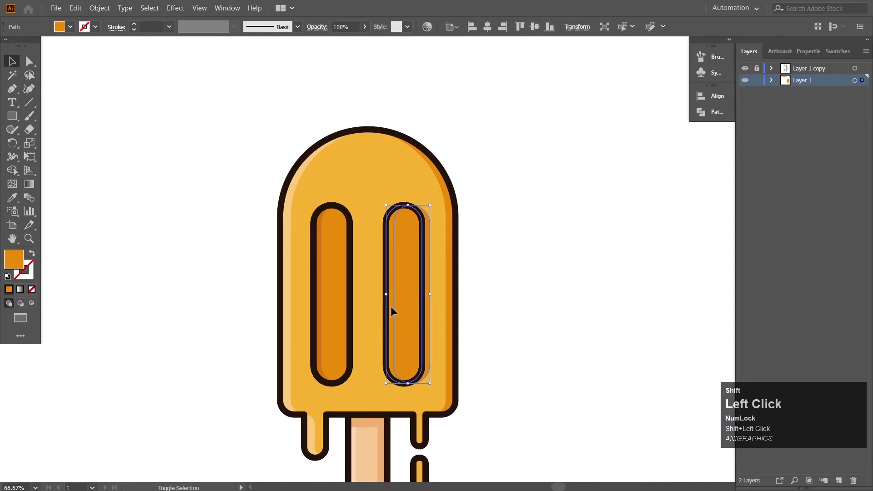
pyautogui.click(13, 172)
pyautogui.moveTo(440, 290); pyautogui.dragTo(411, 301)
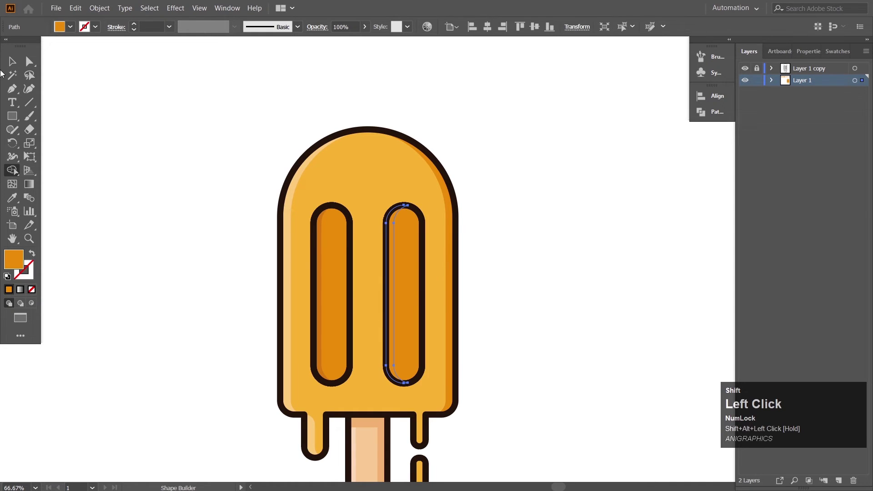
# Fill the right groove's strip with the dark orange sampled from the left groove's shadow strip
pyautogui.click(13, 199)
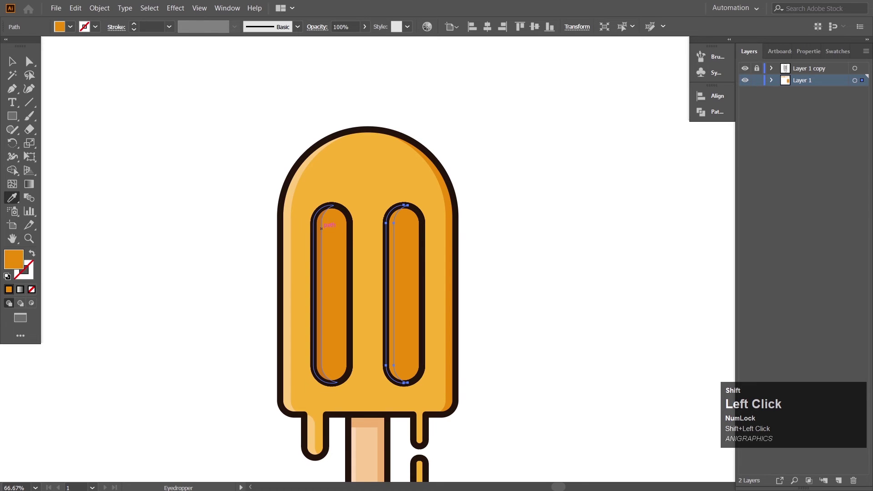
pyautogui.click(321, 229)
pyautogui.click(12, 63)
pyautogui.click(616, 232)
pyautogui.moveTo(595, 353); pyautogui.dragTo(583, 317)
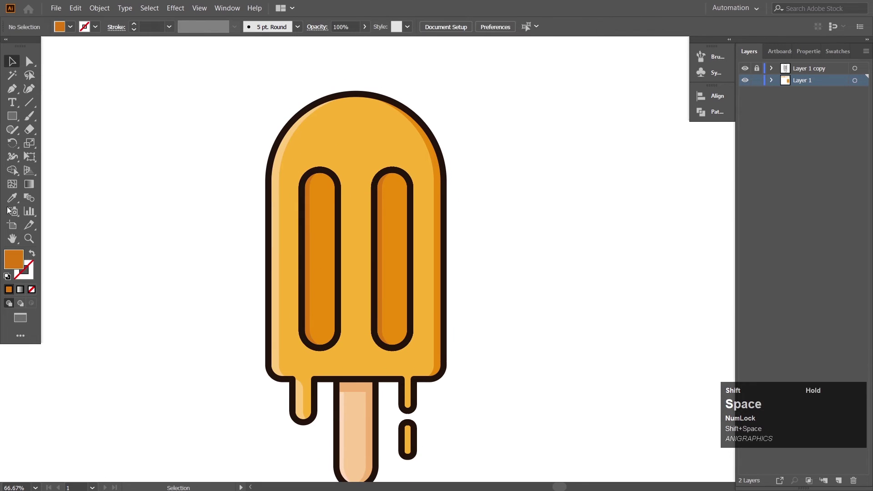
# Draw a small upright ellipse above the left groove, tilt it clockwise and move it toward the popsicle's upper-left curve
pyautogui.moveTo(11, 117); pyautogui.dragTo(57, 143)
pyautogui.moveTo(296, 133); pyautogui.dragTo(315, 165)
pyautogui.press('v')
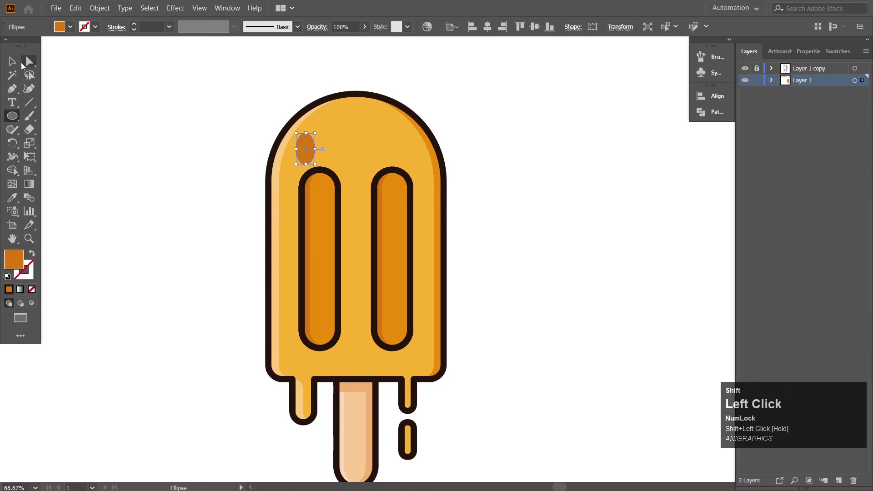
pyautogui.moveTo(321, 127); pyautogui.dragTo(325, 138)
pyautogui.moveTo(312, 142); pyautogui.dragTo(305, 131)
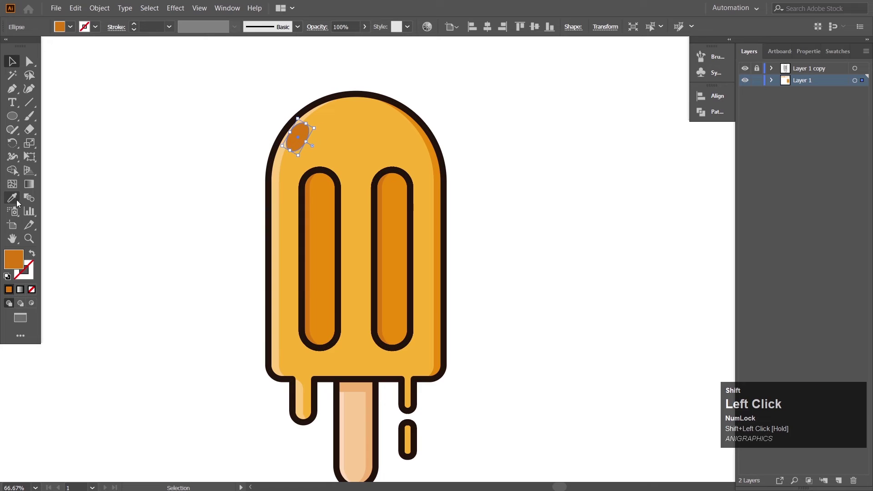
# Fill the tilted ellipse with the pale yellow of the body's left highlight strip and adjust its placement
pyautogui.click(15, 199)
pyautogui.click(282, 151)
pyautogui.click(12, 61)
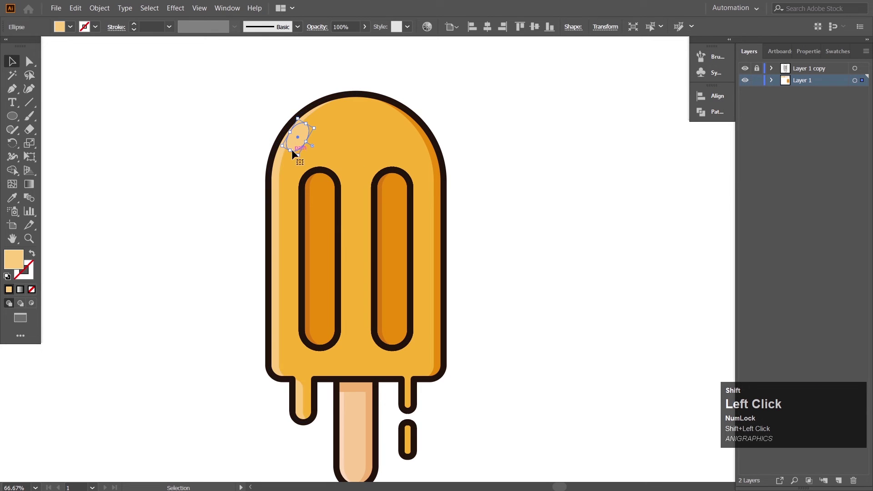
pyautogui.moveTo(289, 151); pyautogui.dragTo(304, 132)
pyautogui.click(501, 162)
# Review the whole popsicle illustration on the artboard together with the swatch palette
pyautogui.press('space')
pyautogui.moveTo(532, 349); pyautogui.dragTo(486, 316)
pyautogui.hotkey('ctrl', '-')
pyautogui.hotkey('ctrl', '-')
pyautogui.hotkey('ctrl', '-')
pyautogui.press('space')
pyautogui.hotkey('ctrl', '=')
pyautogui.press('space')
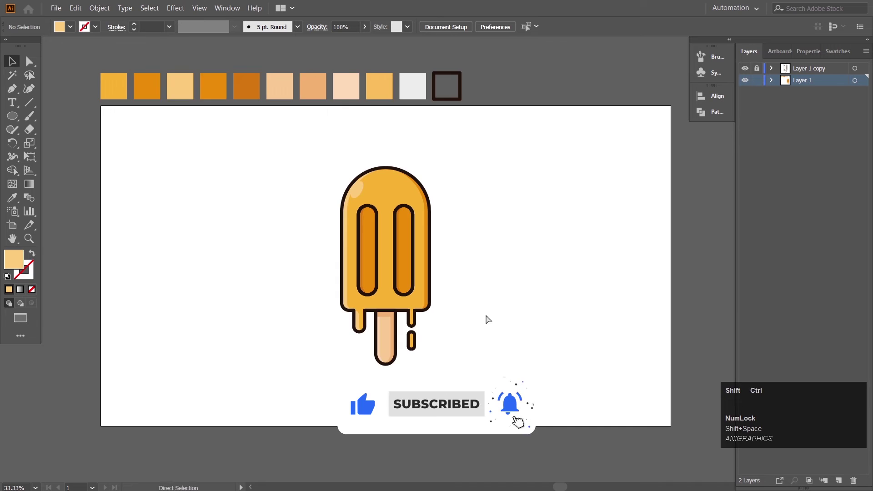
# Draw a narrow rounded rectangle over the right half of the thin right drip and extend it to the drip's tip
pyautogui.hotkey('ctrl', '=')
pyautogui.press('space')
pyautogui.moveTo(496, 385); pyautogui.dragTo(512, 298)
pyautogui.hotkey('ctrl', '=')
pyautogui.hotkey('ctrl', '=')
pyautogui.press('space')
pyautogui.click(18, 122)
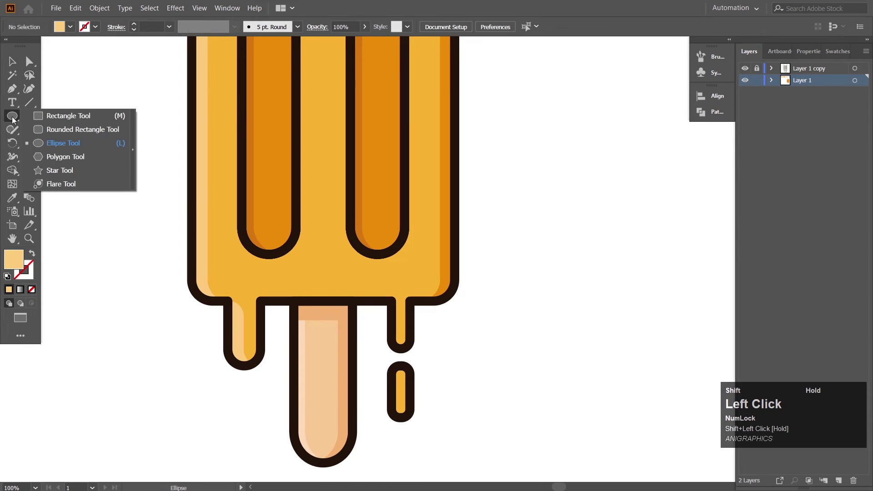
pyautogui.click(75, 116)
pyautogui.hotkey('ctrl', '=')
pyautogui.hotkey('ctrl', '=')
pyautogui.press('space')
pyautogui.moveTo(468, 362); pyautogui.dragTo(468, 309)
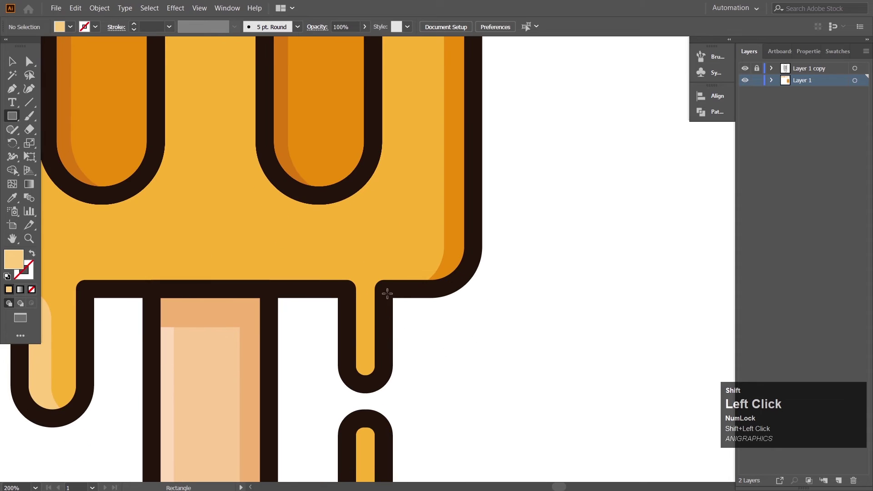
pyautogui.moveTo(368, 283)
pyautogui.mouseDown()
pyautogui.moveTo(383, 380)
pyautogui.moveTo(380, 301)
pyautogui.mouseUp()
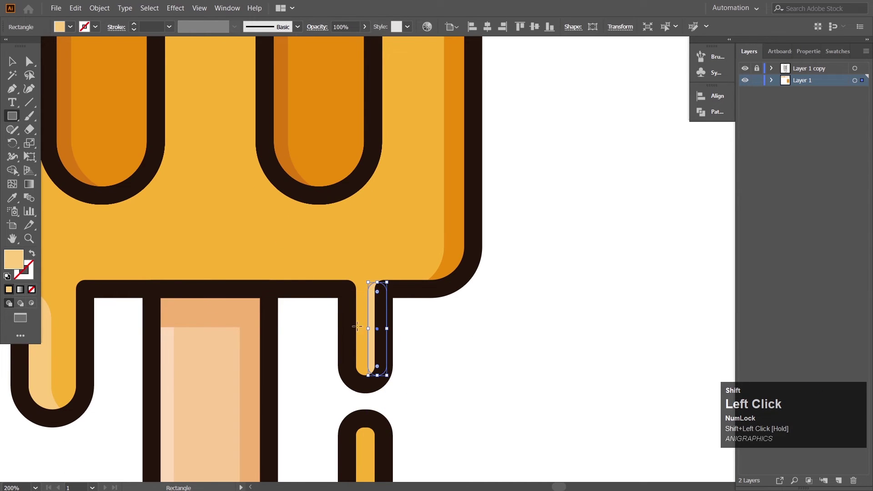
pyautogui.moveTo(378, 376); pyautogui.dragTo(378, 383)
# Fill the right drip's strip with the orange sampled from the body's right shadow strip
pyautogui.click(12, 198)
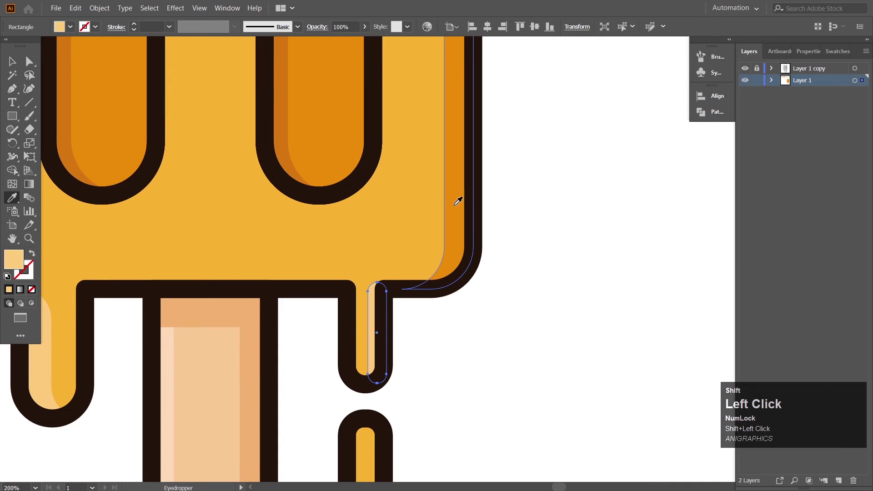
pyautogui.click(459, 200)
pyautogui.click(12, 61)
pyautogui.click(599, 361)
# Copy the right drip's orange shadow strip down onto the separate droplet below it
pyautogui.press('space')
pyautogui.moveTo(537, 435); pyautogui.dragTo(551, 306)
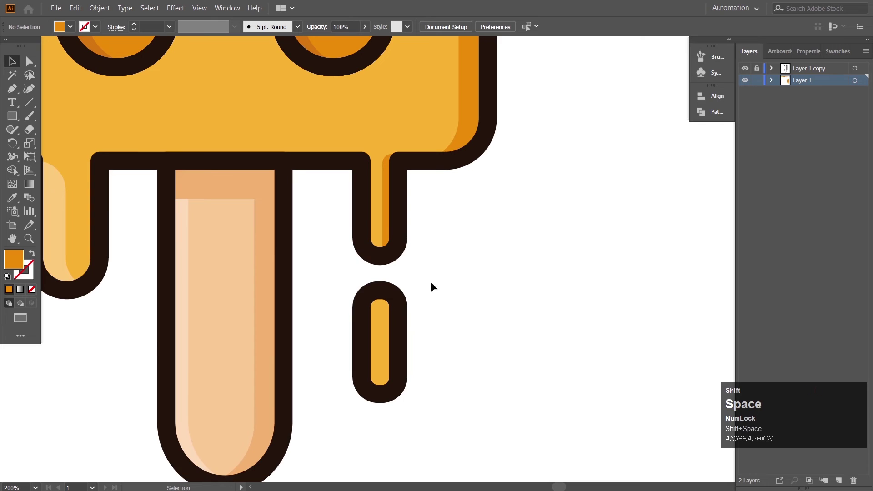
pyautogui.moveTo(389, 229); pyautogui.dragTo(392, 362)
pyautogui.click(515, 346)
# Draw an orange shadow strip along the left drip's right side and round its upper-left corner to about 10.9 px
pyautogui.press('space')
pyautogui.moveTo(443, 283); pyautogui.dragTo(499, 338)
pyautogui.press('space')
pyautogui.press('space')
pyautogui.moveTo(367, 295); pyautogui.dragTo(448, 331)
pyautogui.click(14, 116)
pyautogui.moveTo(212, 234); pyautogui.dragTo(233, 358)
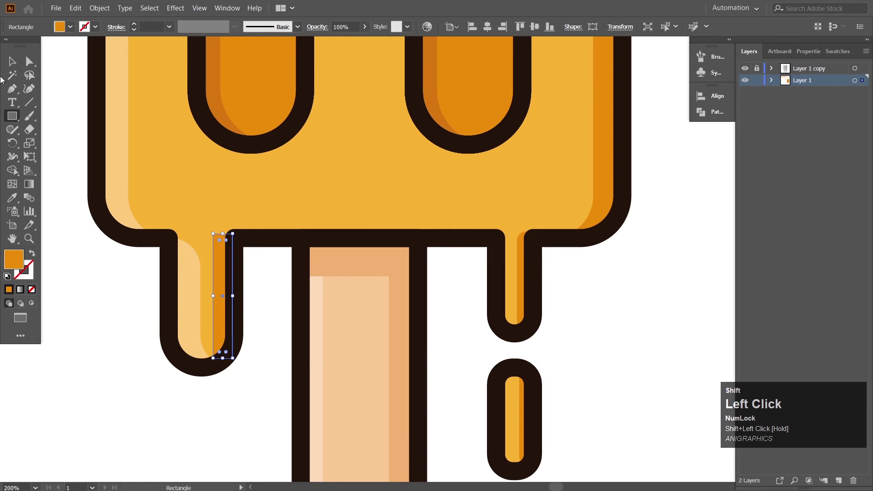
pyautogui.click(29, 63)
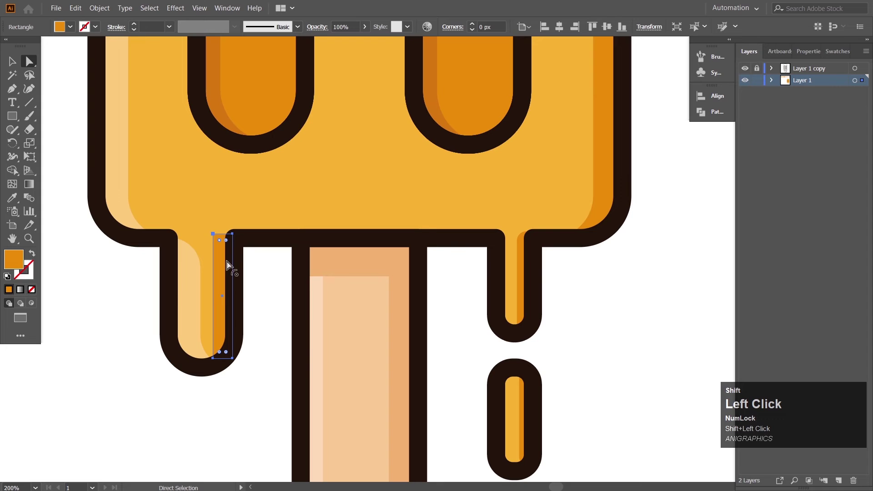
pyautogui.moveTo(219, 241); pyautogui.dragTo(233, 259)
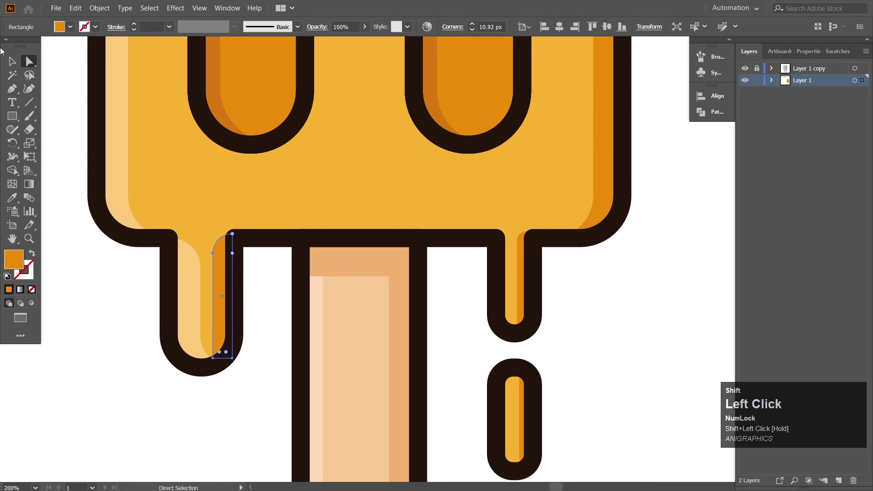
pyautogui.click(12, 61)
# Narrow the left drip's pale highlight by moving the two anchor points on its inner edge to the left
pyautogui.moveTo(202, 414); pyautogui.dragTo(278, 466)
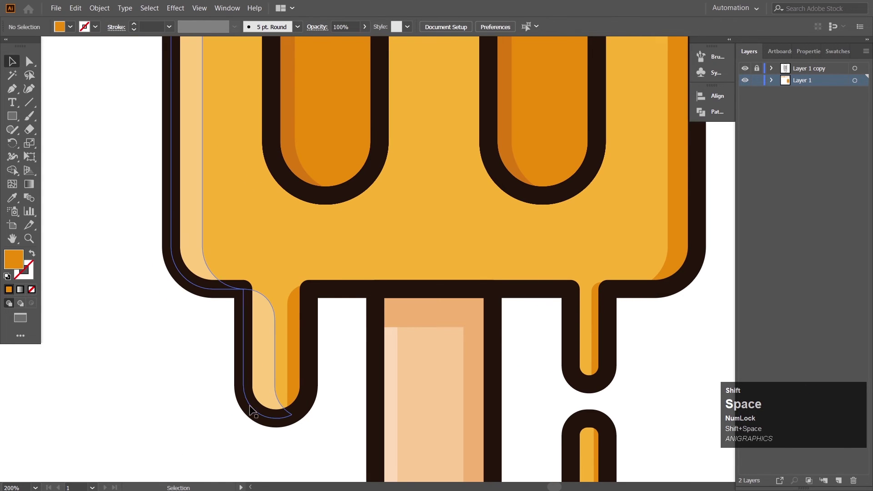
pyautogui.click(266, 379)
pyautogui.click(29, 61)
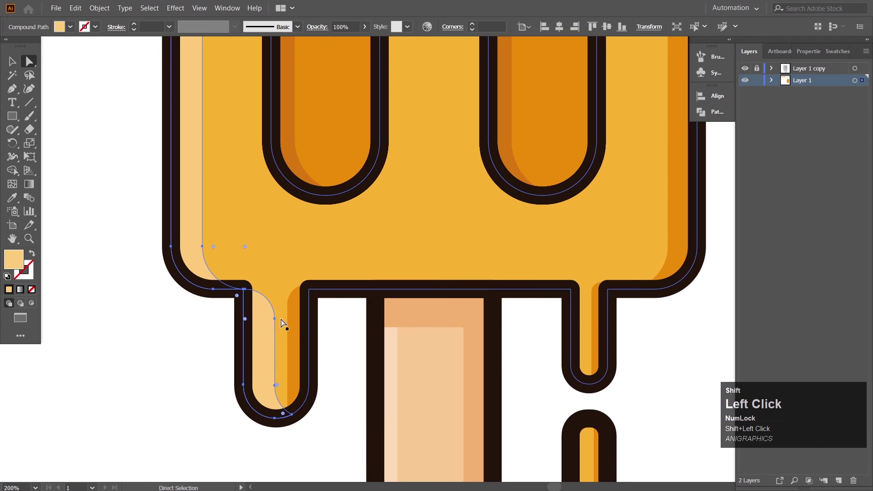
pyautogui.click(275, 319)
pyautogui.keyDown('shift'); pyautogui.click(274, 386); pyautogui.keyUp('shift')
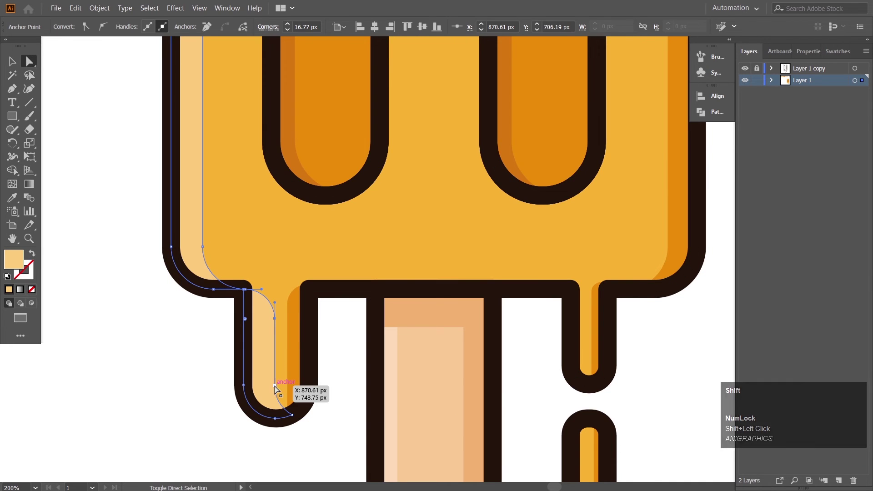
pyautogui.press('Left')
pyautogui.press('Left')
pyautogui.press('Left')
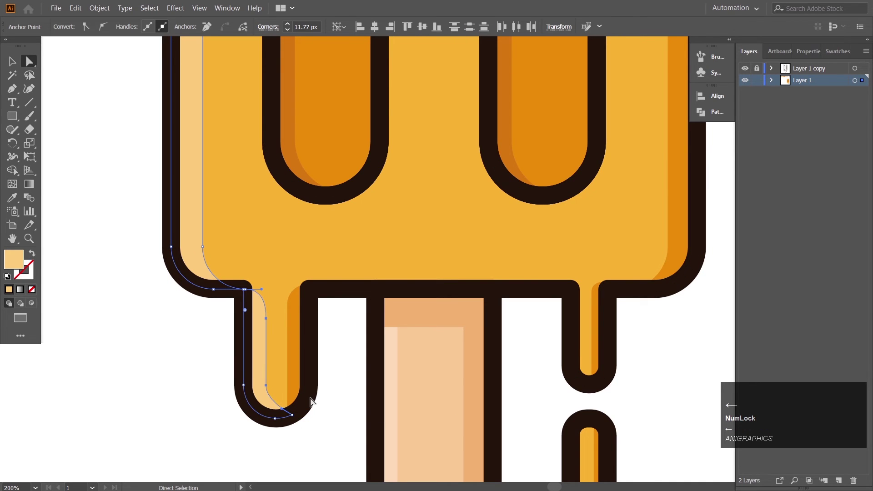
pyautogui.click(12, 62)
pyautogui.click(175, 341)
# Try a thin horizontal strip along the popsicle body's bottom edge, filled with the orange sampled from the right shadow strip
pyautogui.press('space')
pyautogui.moveTo(184, 347); pyautogui.dragTo(121, 334)
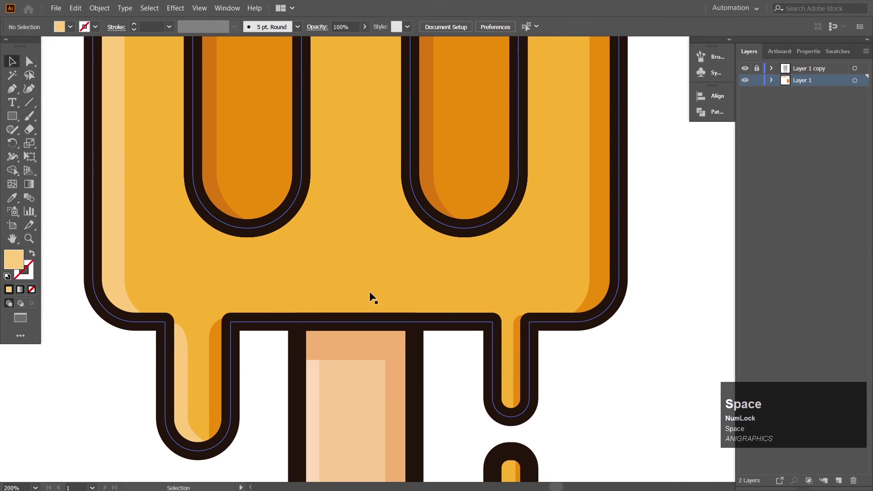
pyautogui.hotkey('ctrl', '-')
pyautogui.moveTo(596, 286); pyautogui.dragTo(589, 298)
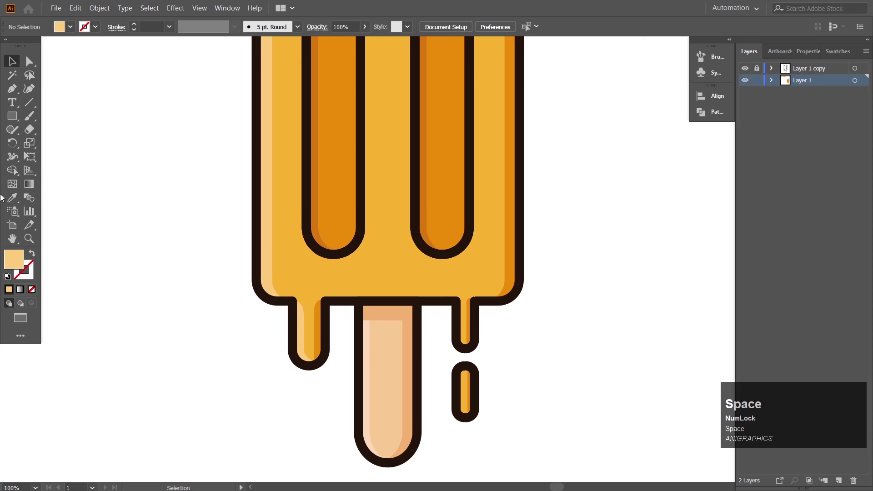
pyautogui.click(12, 117)
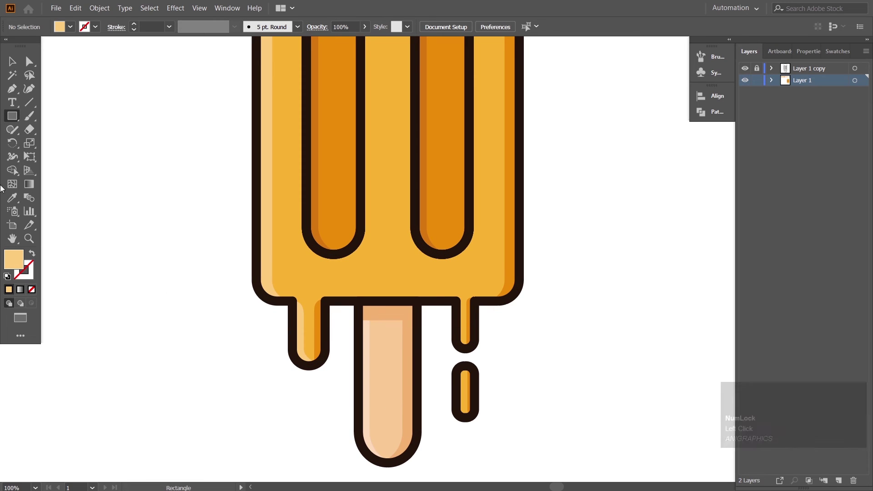
pyautogui.moveTo(269, 290); pyautogui.dragTo(507, 298)
pyautogui.click(12, 198)
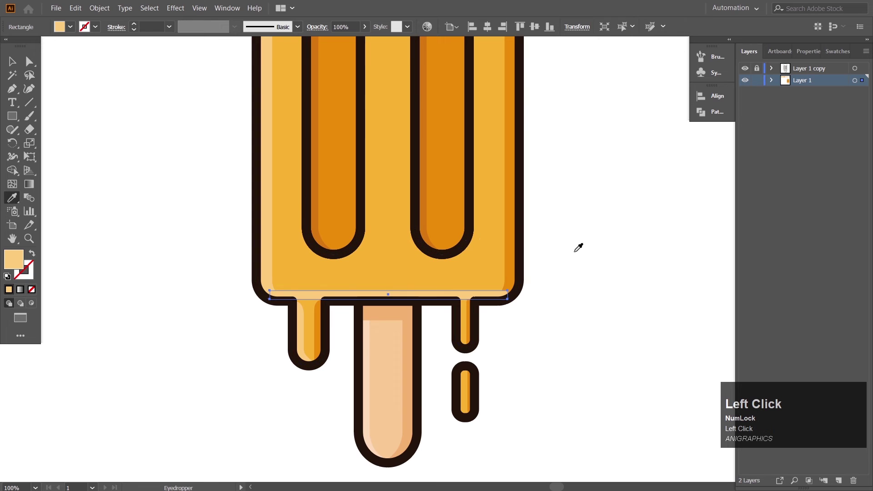
pyautogui.click(510, 277)
pyautogui.click(8, 64)
pyautogui.click(247, 381)
pyautogui.press('space')
pyautogui.moveTo(248, 381); pyautogui.dragTo(225, 420)
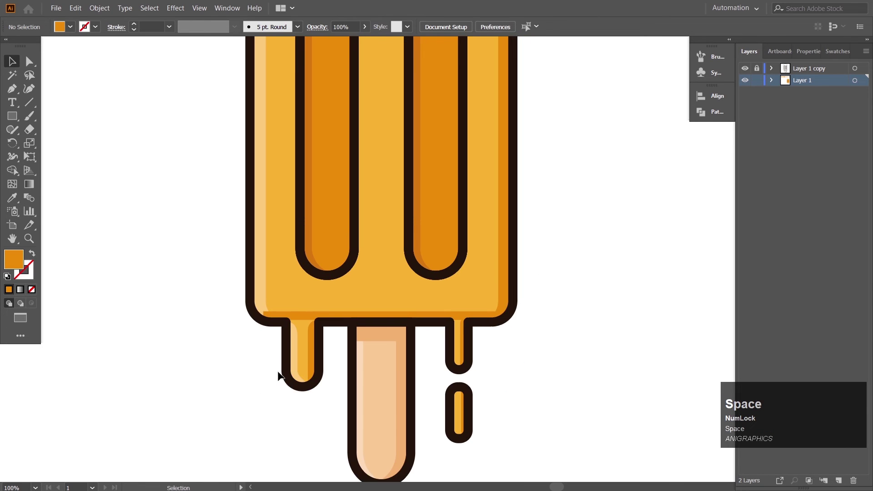
# Delete the thin orange strip along the popsicle body's bottom edge
pyautogui.hotkey('ctrl', '=')
pyautogui.hotkey('ctrl', '=')
pyautogui.press('space')
pyautogui.moveTo(339, 399); pyautogui.dragTo(339, 361)
pyautogui.click(349, 331)
pyautogui.press('Delete')
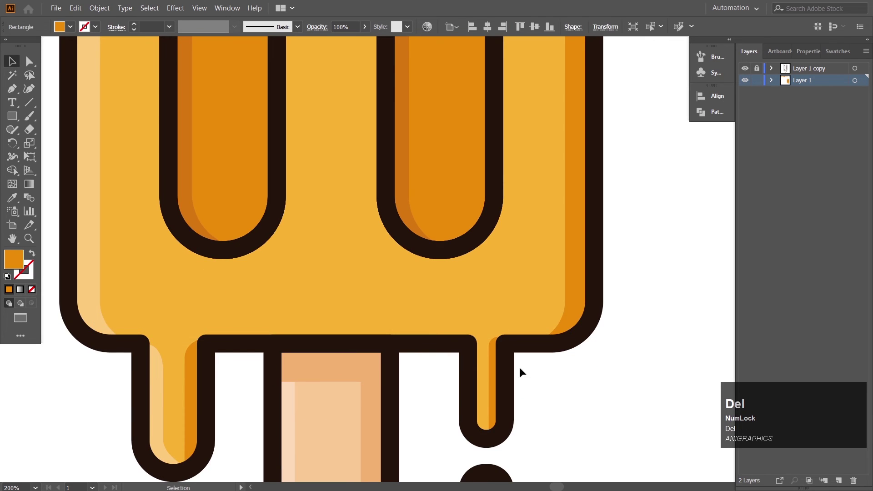
# Examine the shading of the whole popsicle, from the body and drips to the full artboard
pyautogui.hotkey('ctrl', '-')
pyautogui.hotkey('ctrl', '-')
pyautogui.press('space')
pyautogui.moveTo(514, 301); pyautogui.dragTo(513, 391)
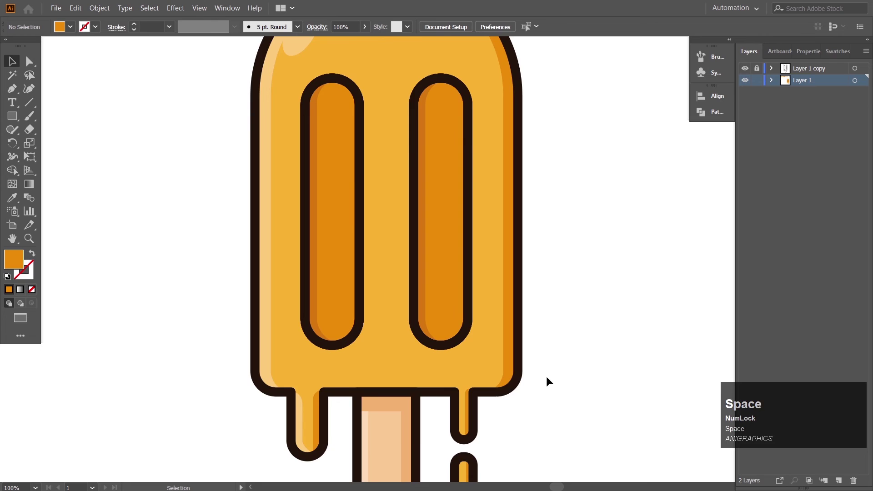
pyautogui.hotkey('ctrl', '-')
pyautogui.hotkey('ctrl', '-')
pyautogui.press('space')
pyautogui.moveTo(514, 398); pyautogui.dragTo(479, 360)
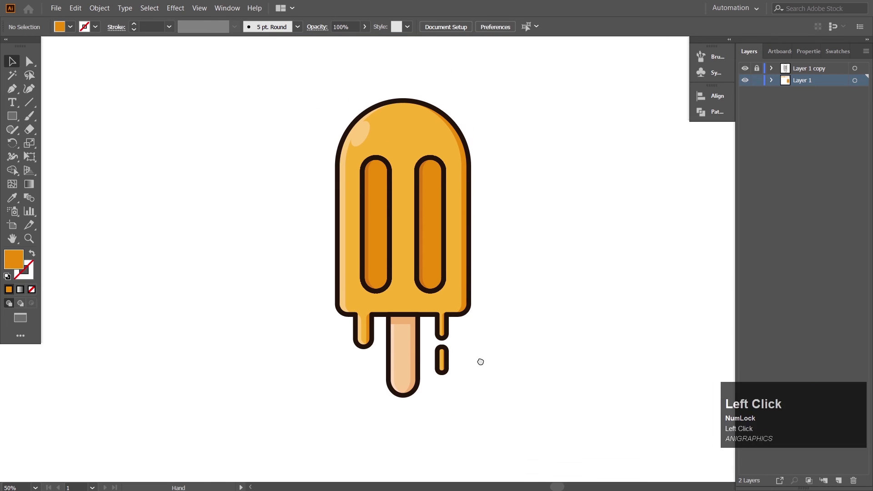
pyautogui.hotkey('ctrl', '-')
pyautogui.moveTo(515, 325); pyautogui.dragTo(476, 334)
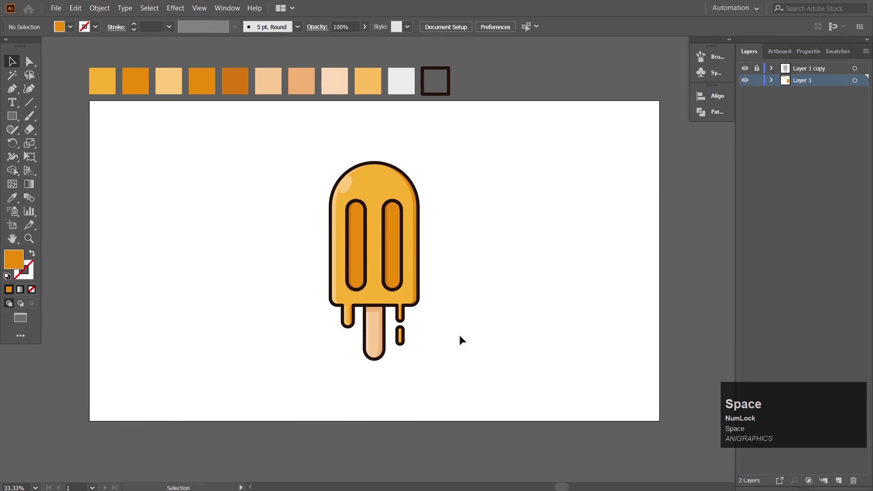
# Create a 1920 x 1080 px rectangle and align it to cover the artboard exactly
pyautogui.click(11, 115)
pyautogui.click(385, 439)
pyautogui.write('1920')
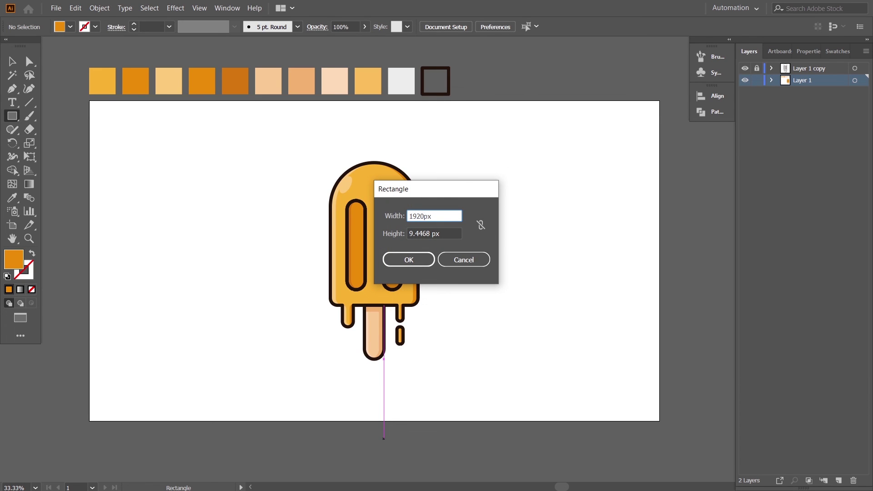
pyautogui.moveTo(431, 234); pyautogui.dragTo(397, 240)
pyautogui.write('1080')
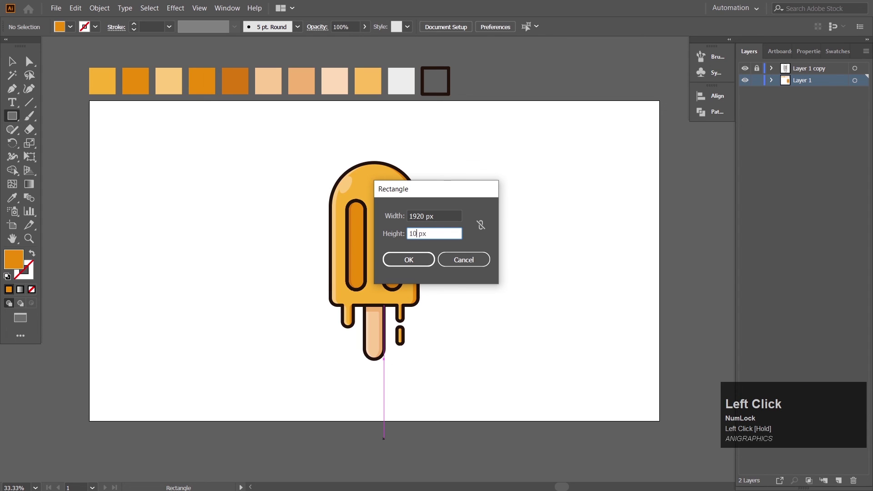
pyautogui.click(409, 260)
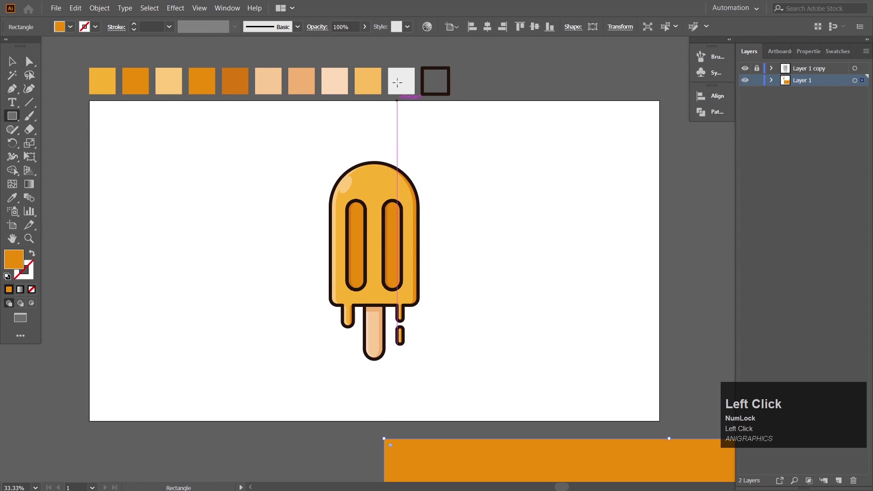
pyautogui.click(497, 27)
pyautogui.click(539, 28)
# Fill the artboard-sized rectangle with the light grey sampled from the swatch row
pyautogui.click(12, 199)
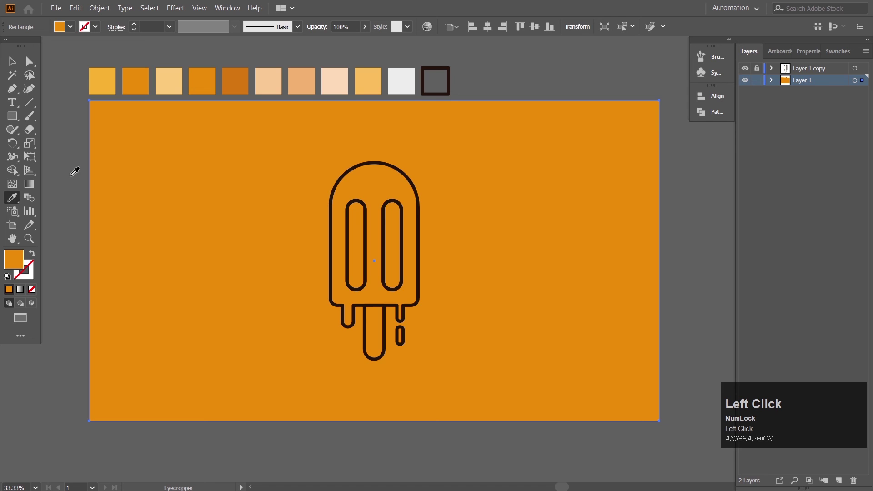
pyautogui.click(402, 80)
pyautogui.press('v')
# Send the light grey background rectangle behind the popsicle artwork and expand Layer 1 to list its objects
pyautogui.rightClick(554, 121)
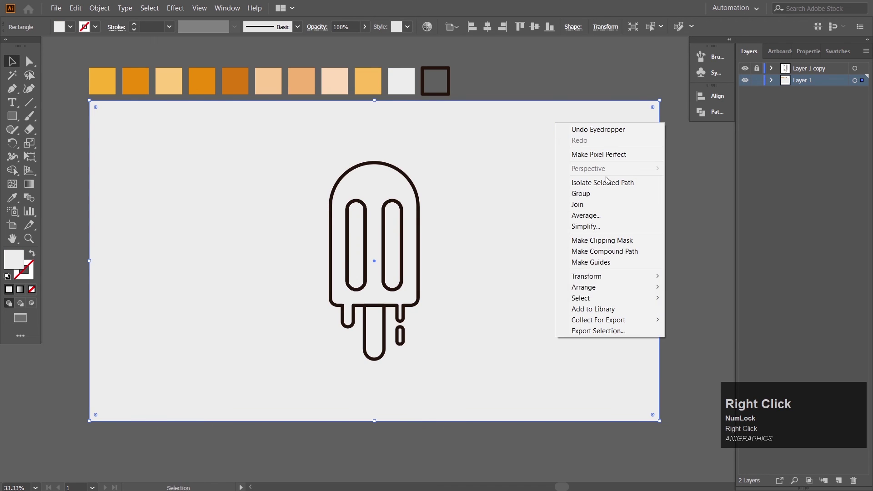
pyautogui.moveTo(599, 295)
pyautogui.click(678, 320)
pyautogui.click(686, 277)
pyautogui.scroll(2, 663, 321)
pyautogui.click(627, 280)
pyautogui.click(772, 81)
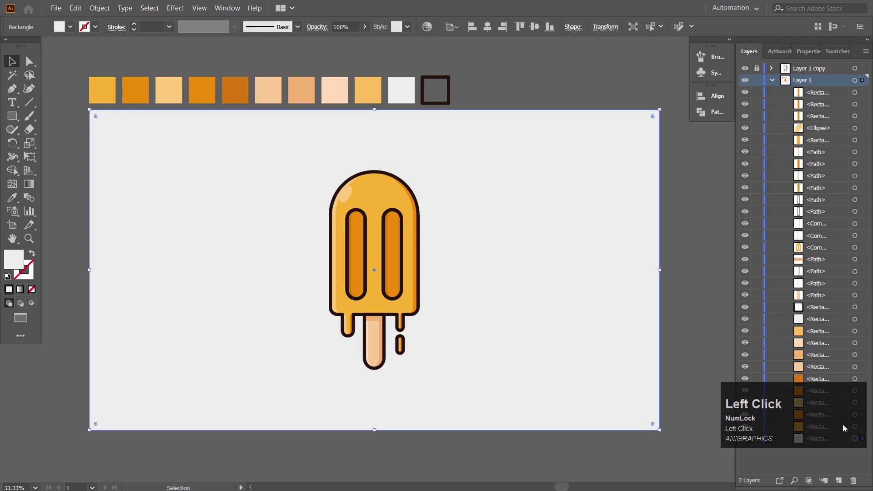
pyautogui.click(817, 463)
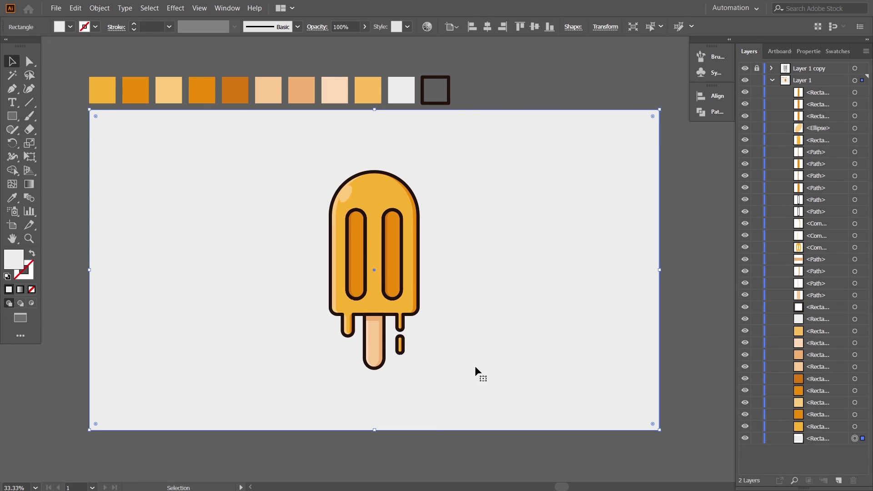
# Draw a closed freehand splash shape around the popsicle with the Pencil tool and fill it with the light orange swatch beside the grey one
pyautogui.moveTo(13, 129); pyautogui.dragTo(51, 144)
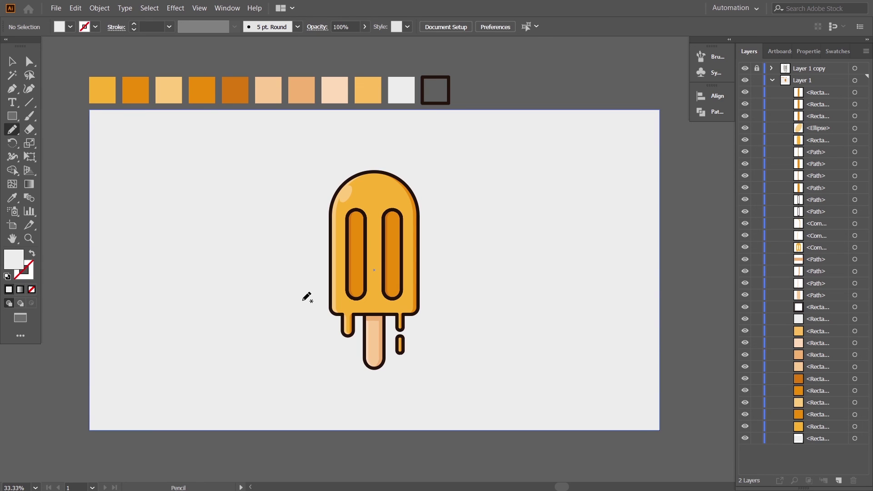
pyautogui.moveTo(296, 318); pyautogui.dragTo(262, 297)
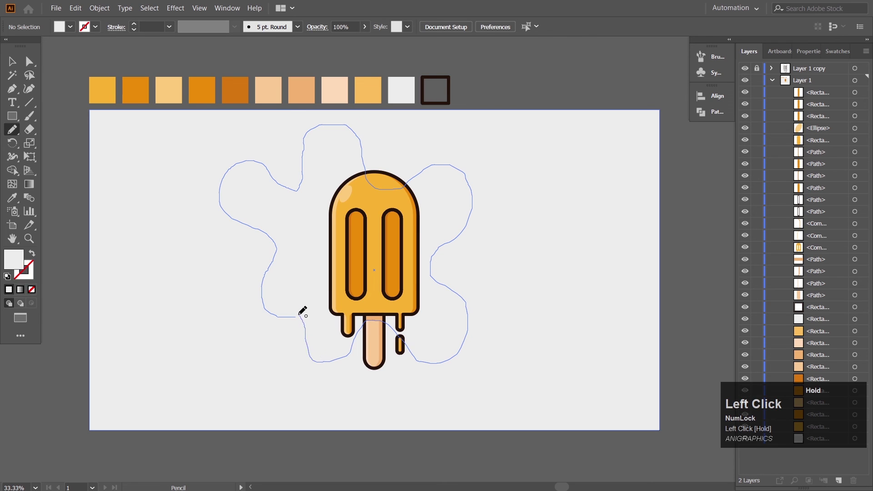
pyautogui.moveTo(302, 312); pyautogui.dragTo(298, 317)
pyautogui.press('i')
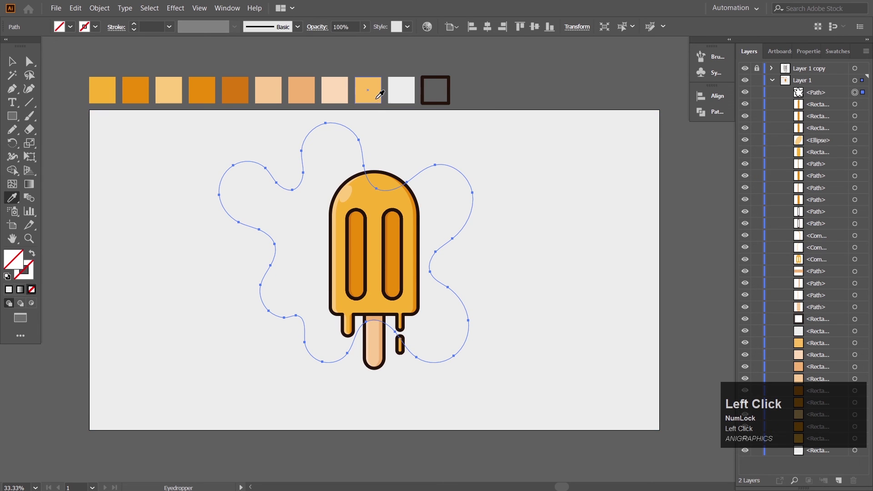
pyautogui.click(379, 95)
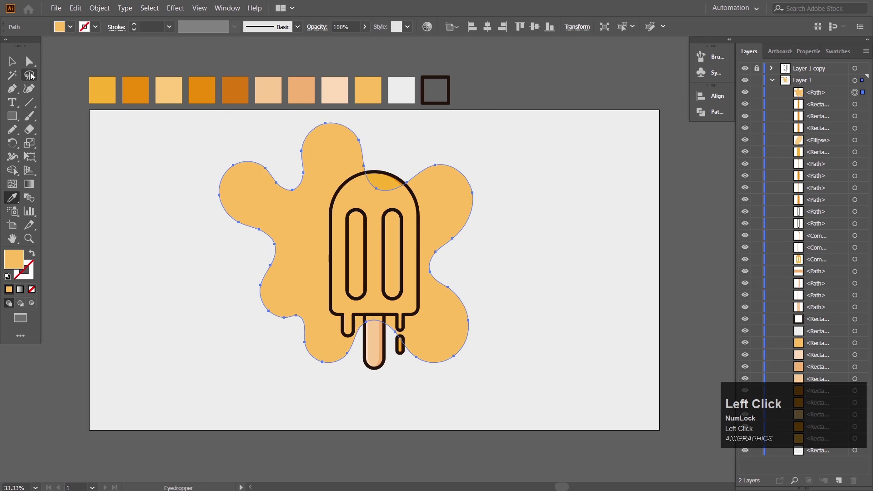
# Stretch the light orange splash shape wider and position it around the popsicle
pyautogui.press('v')
pyautogui.moveTo(437, 220); pyautogui.dragTo(451, 223)
pyautogui.moveTo(487, 246); pyautogui.dragTo(541, 246)
pyautogui.moveTo(455, 258); pyautogui.dragTo(421, 264)
# Send the splash shape to the back and bring it forward one level, above the grey background rectangle
pyautogui.rightClick(421, 264)
pyautogui.moveTo(477, 214)
pyautogui.click(572, 249)
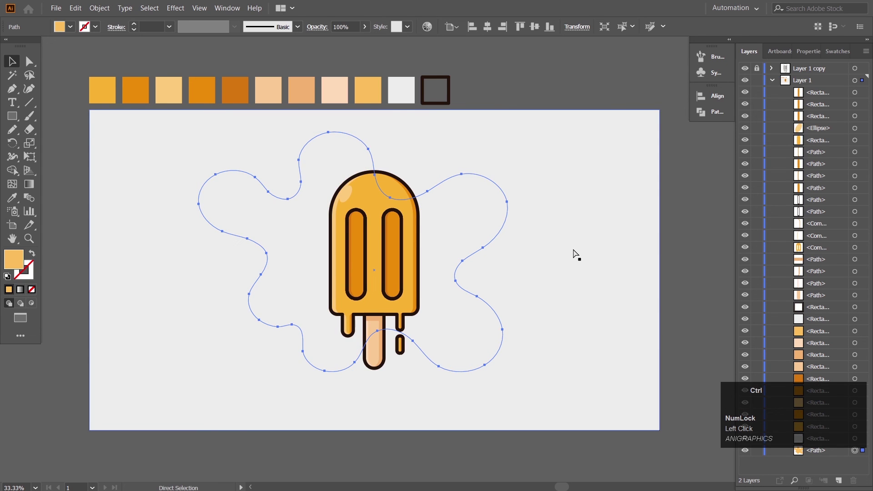
pyautogui.hotkey('ctrl', ']')
pyautogui.click(676, 245)
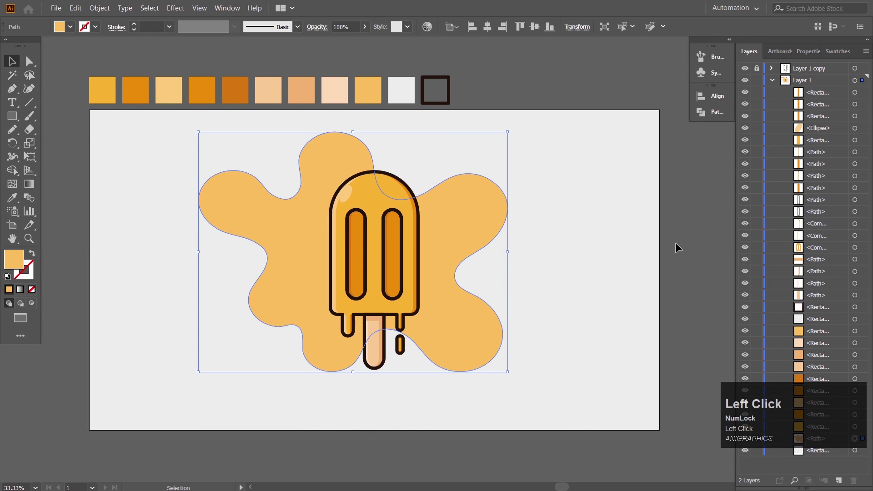
# Rotate the splash shape behind the popsicle so that it sits diagonally across the background
pyautogui.click(474, 321)
pyautogui.moveTo(511, 129); pyautogui.dragTo(478, 236)
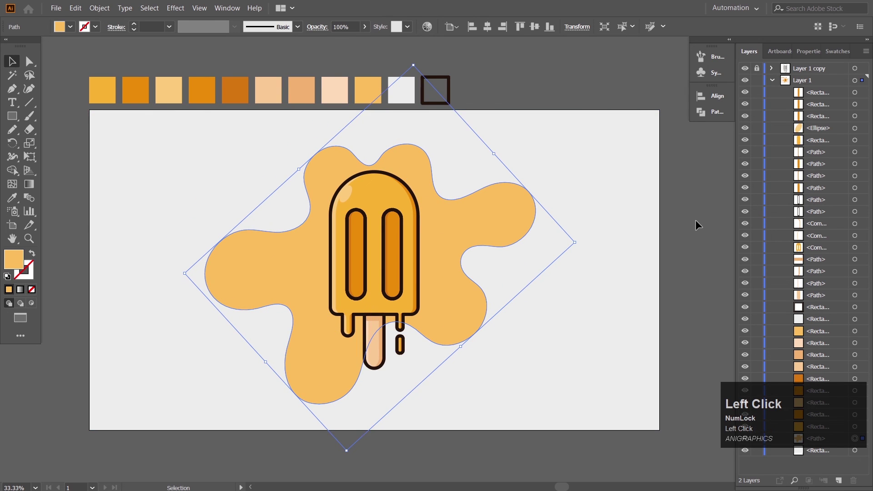
pyautogui.click(671, 266)
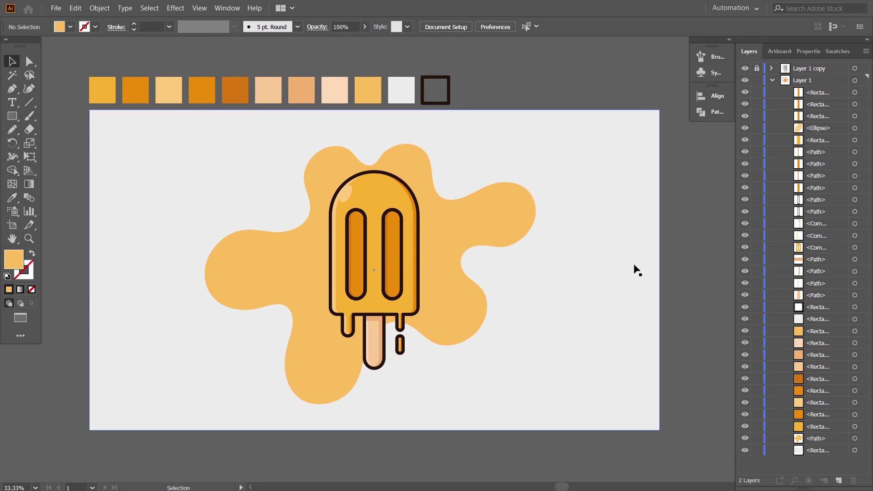
pyautogui.hotkey('ctrl', '+')
pyautogui.hotkey('ctrl', '+')
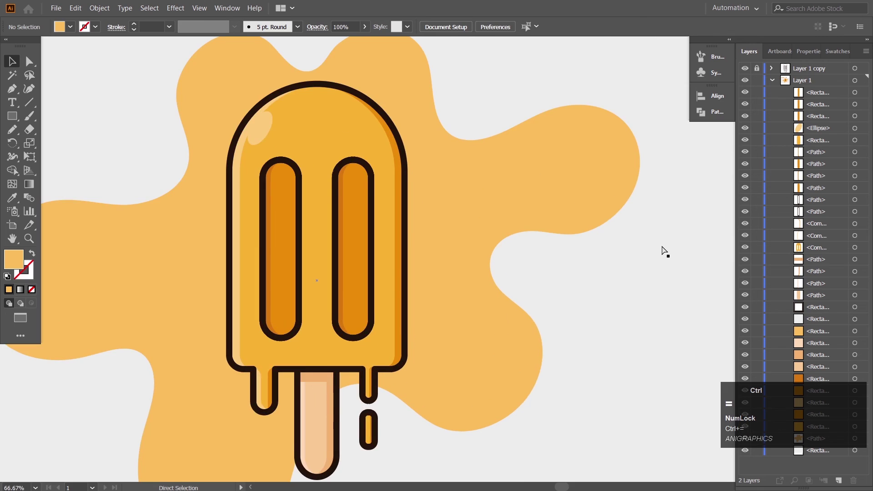
pyautogui.hotkey('ctrl', '-')
pyautogui.hotkey('ctrl', '-')
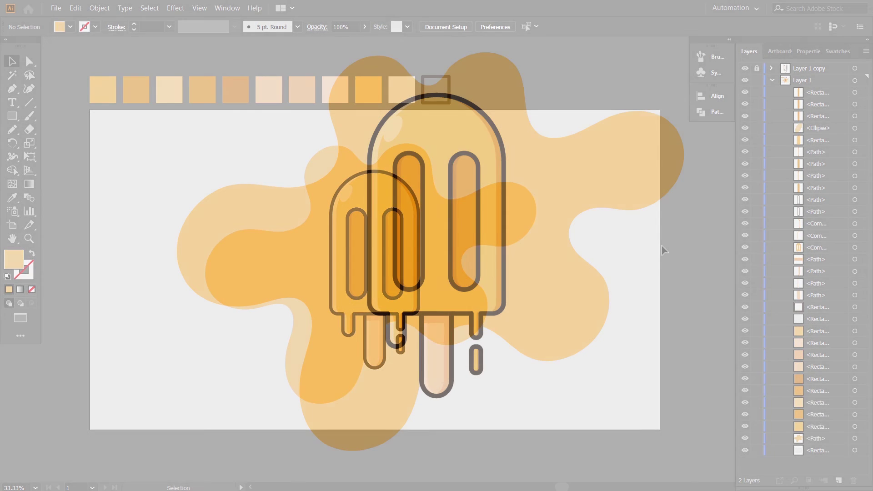